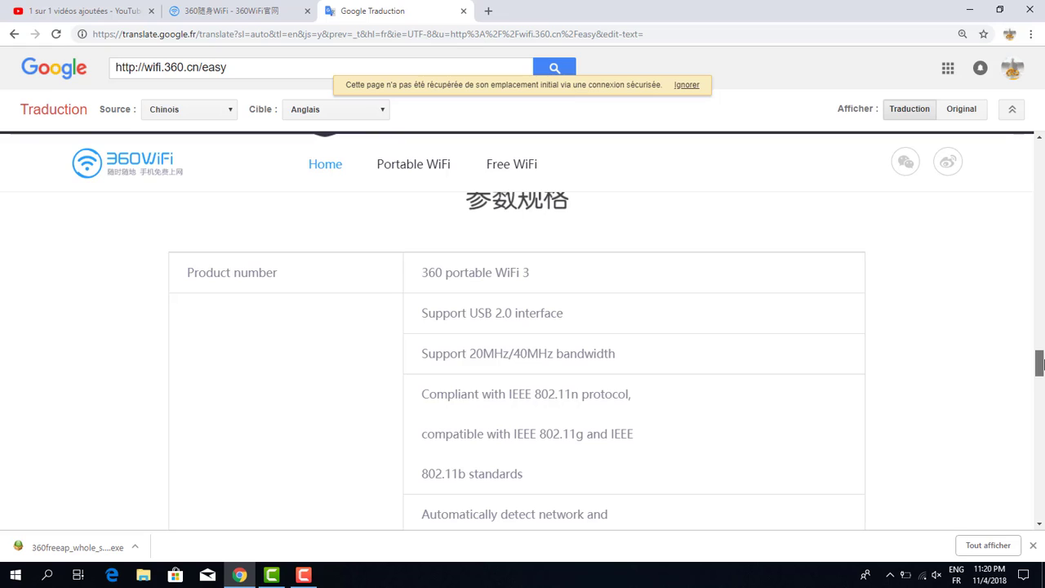
Scroll through the translated wifi.360.cn/easy page to read its specification table
{"action": "left_click_drag", "start_coordinate": [1039, 365], "coordinate": [1039, 369]}
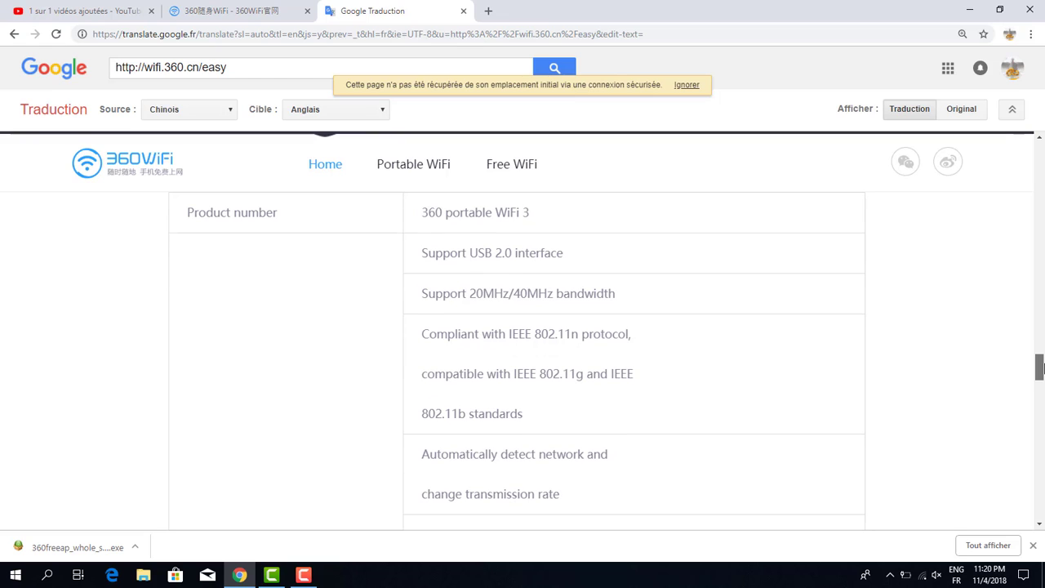
{"action": "left_click_drag", "start_coordinate": [1039, 368], "coordinate": [1025, 155]}
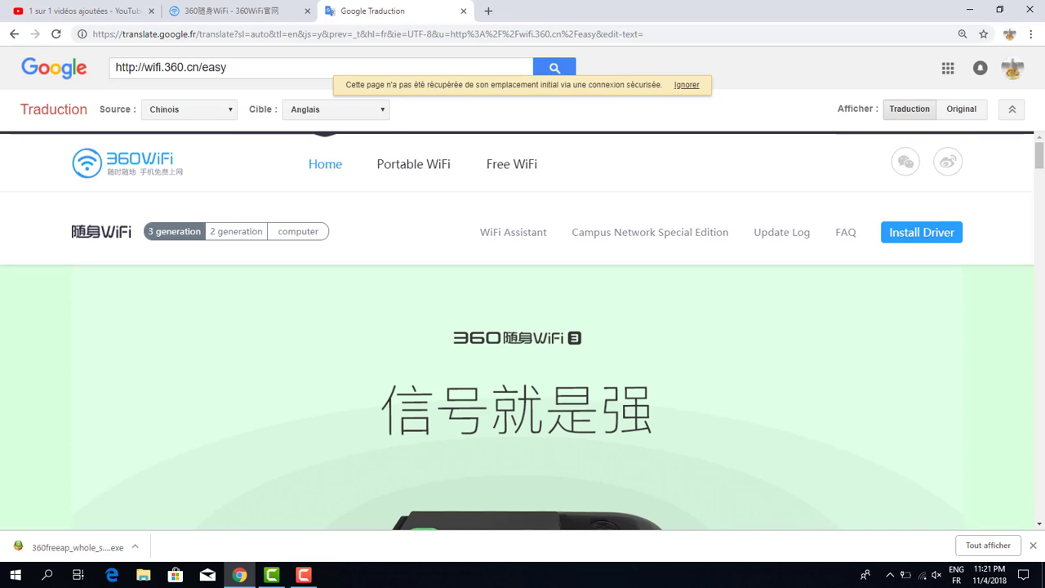
From the browser's downloads list, open the Downloads folder and run 360freeap_whole_setup_5.3.0.4080 (1)
{"action": "left_click", "coordinate": [990, 545]}
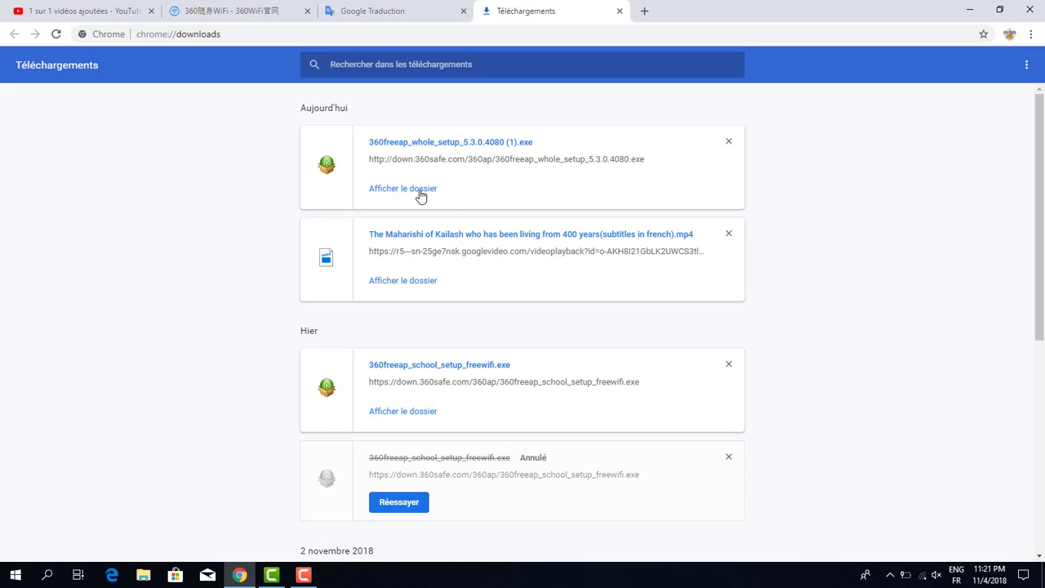
{"action": "left_click", "coordinate": [420, 196]}
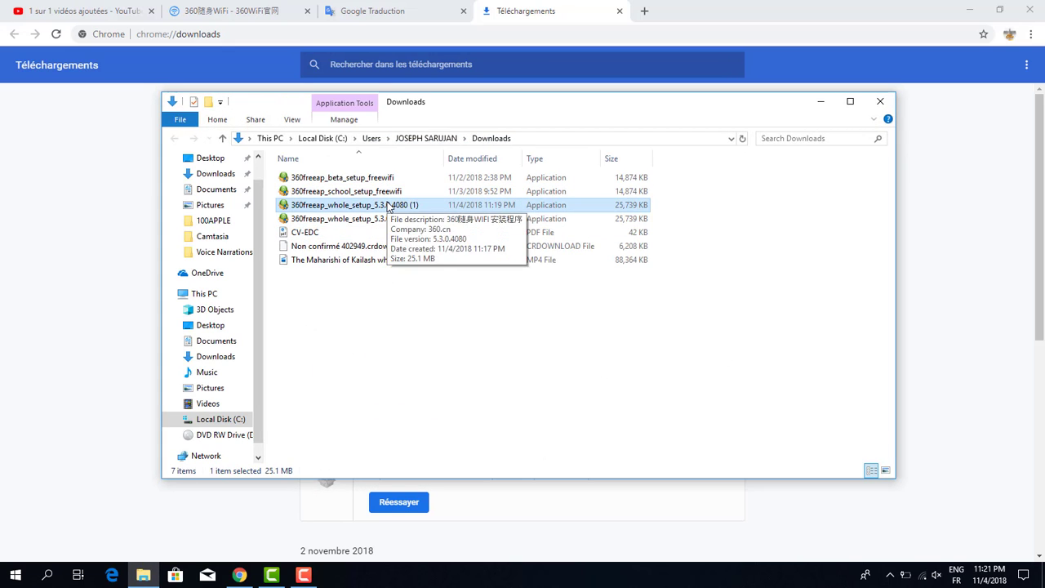
{"action": "right_click", "coordinate": [389, 206]}
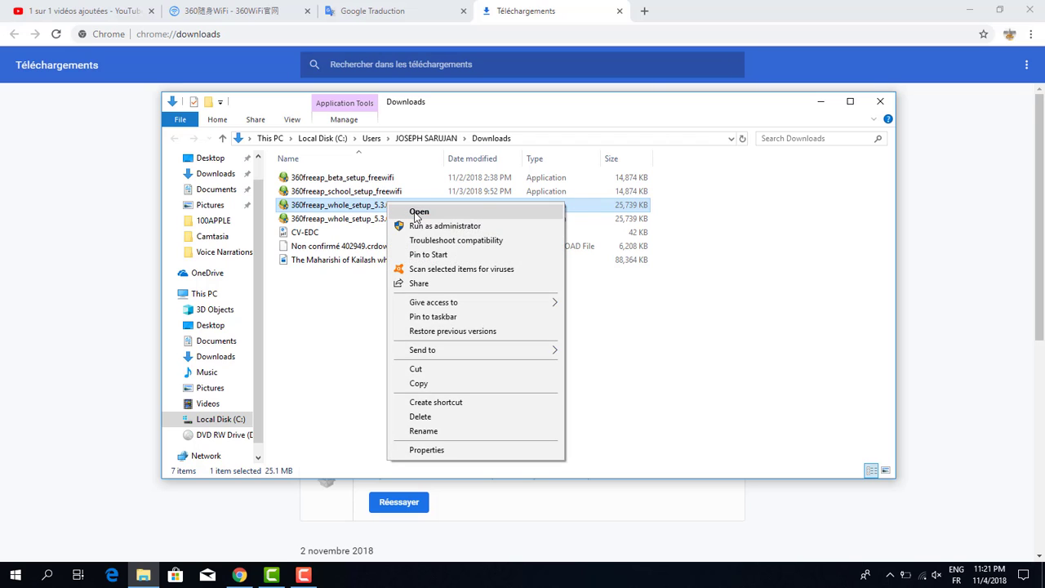
{"action": "left_click", "coordinate": [418, 212]}
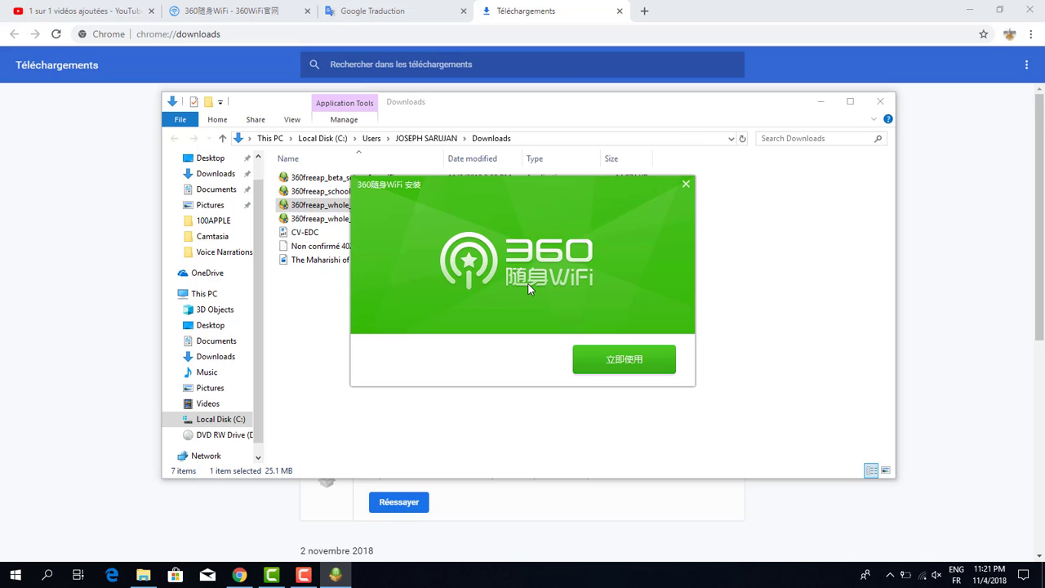
Start 360 WiFi, retry the driver update, then close Edge, Chrome, Downloads and Camtasia
{"action": "left_click", "coordinate": [627, 362]}
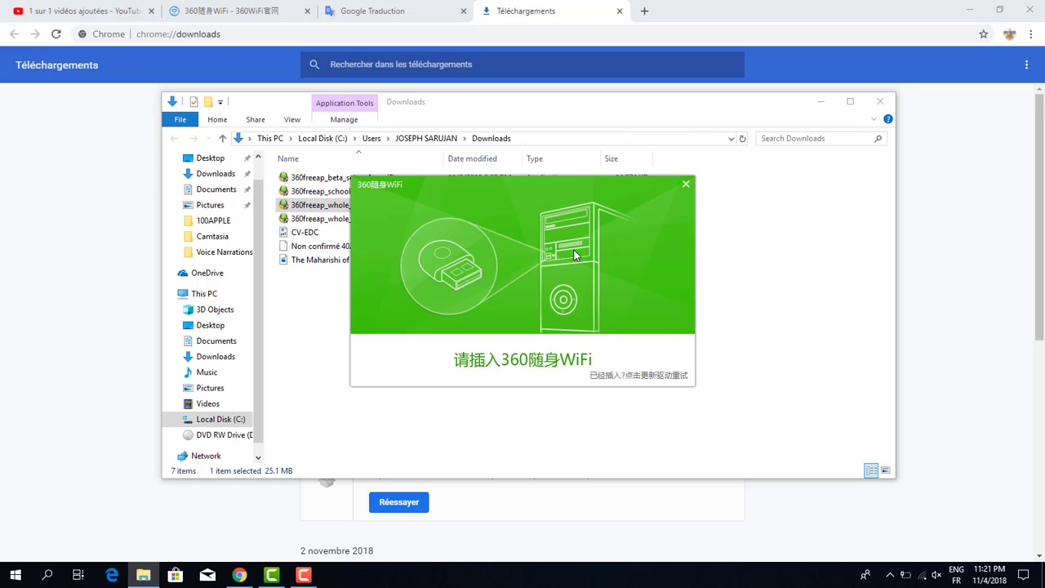
{"action": "left_click", "coordinate": [629, 375]}
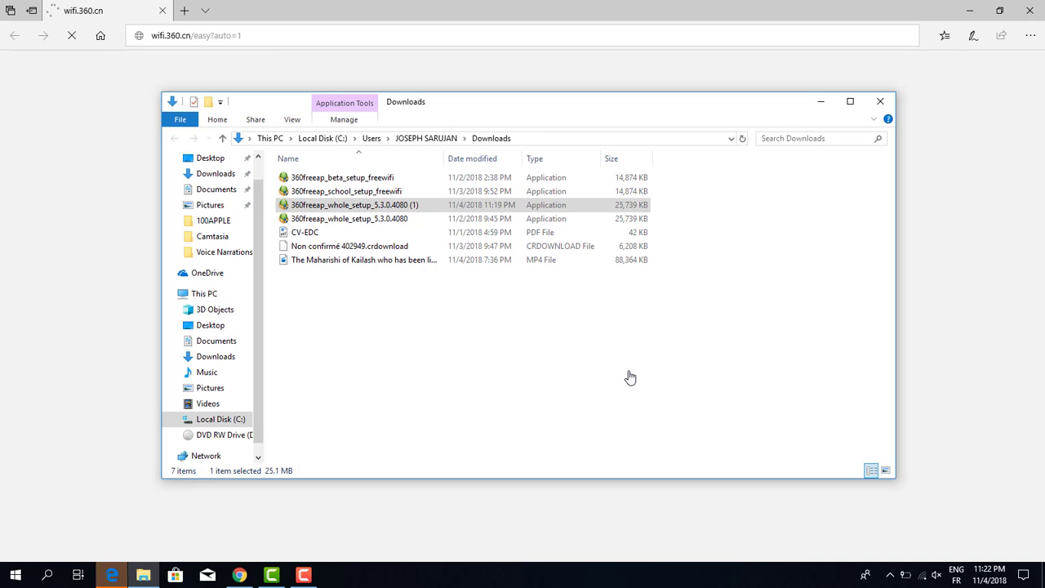
{"action": "left_click", "coordinate": [1030, 9]}
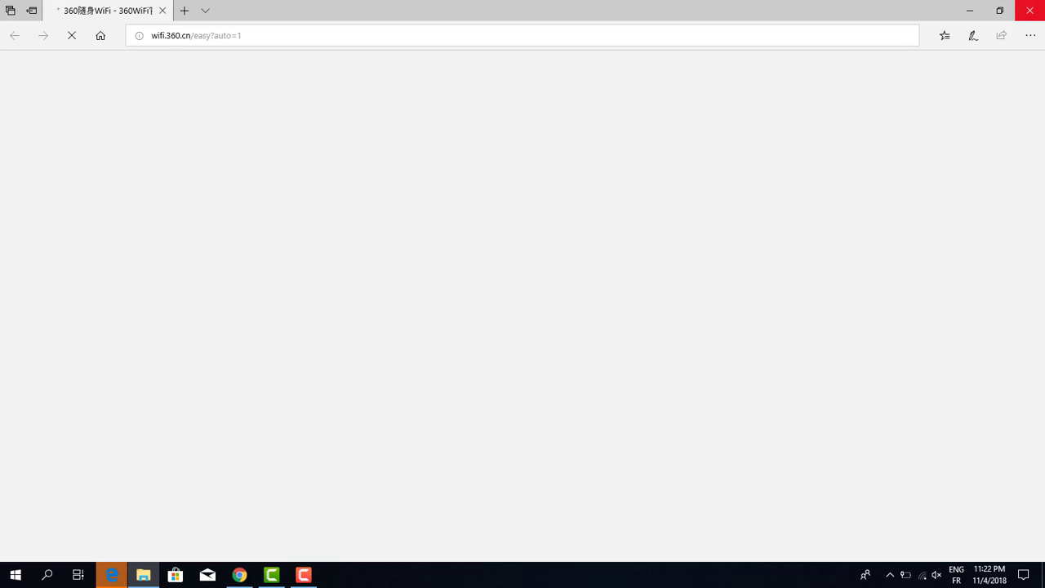
{"action": "left_click", "coordinate": [1029, 9]}
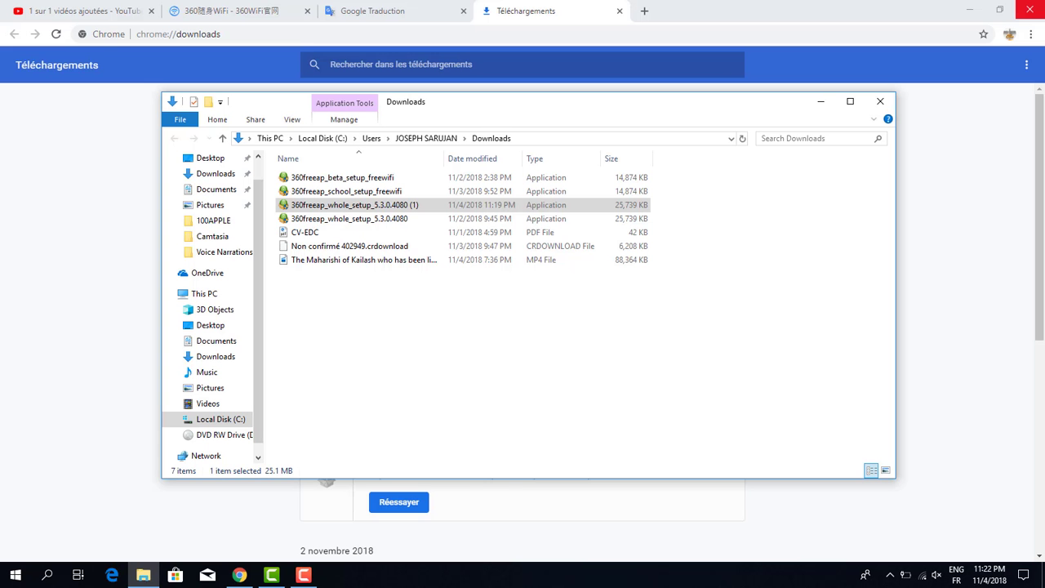
{"action": "left_click", "coordinate": [1030, 10]}
{"action": "left_click", "coordinate": [1030, 10]}
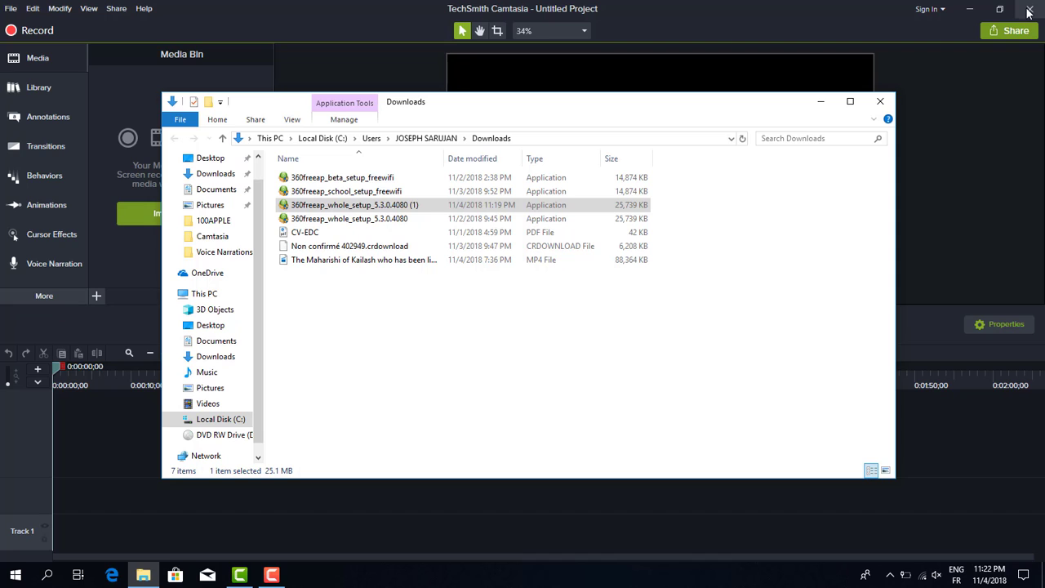
{"action": "left_click", "coordinate": [881, 101]}
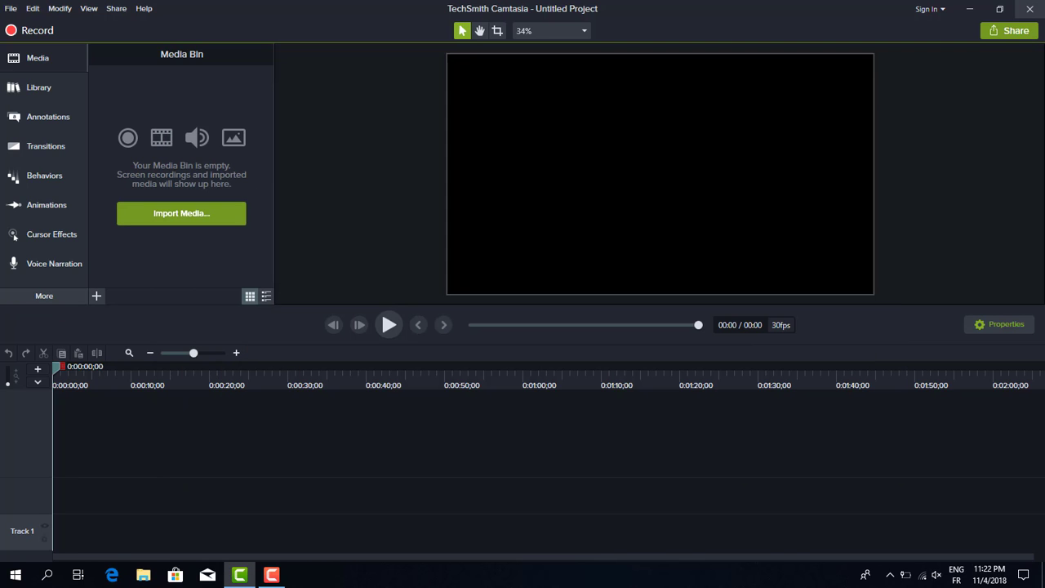
{"action": "key", "text": "alt+F4"}
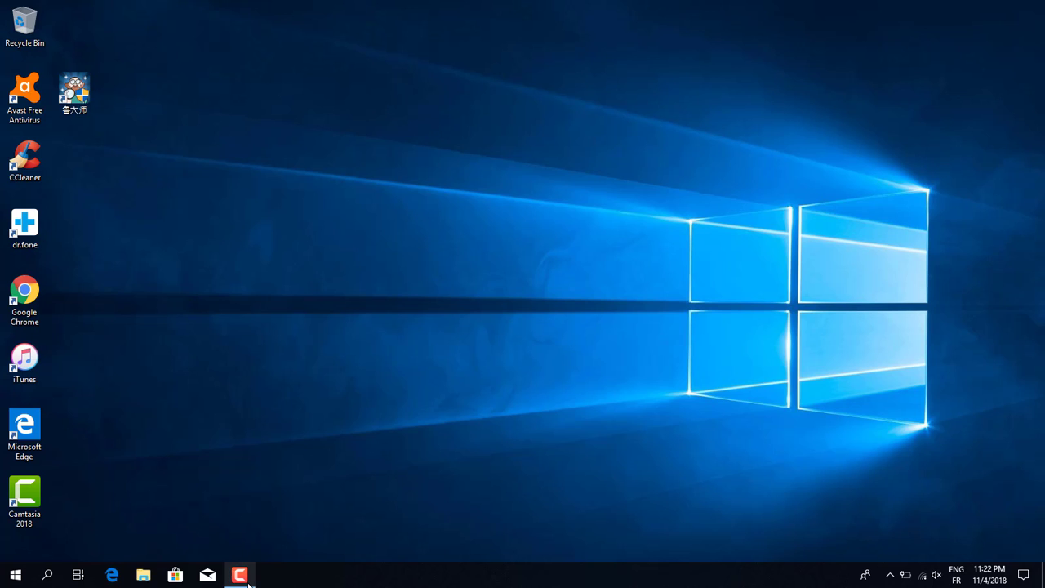
Rerun the 360freeap_whole_setup_5.3.0.4080 (1) installer from a new File Explorer Downloads window
{"action": "left_click", "coordinate": [244, 576]}
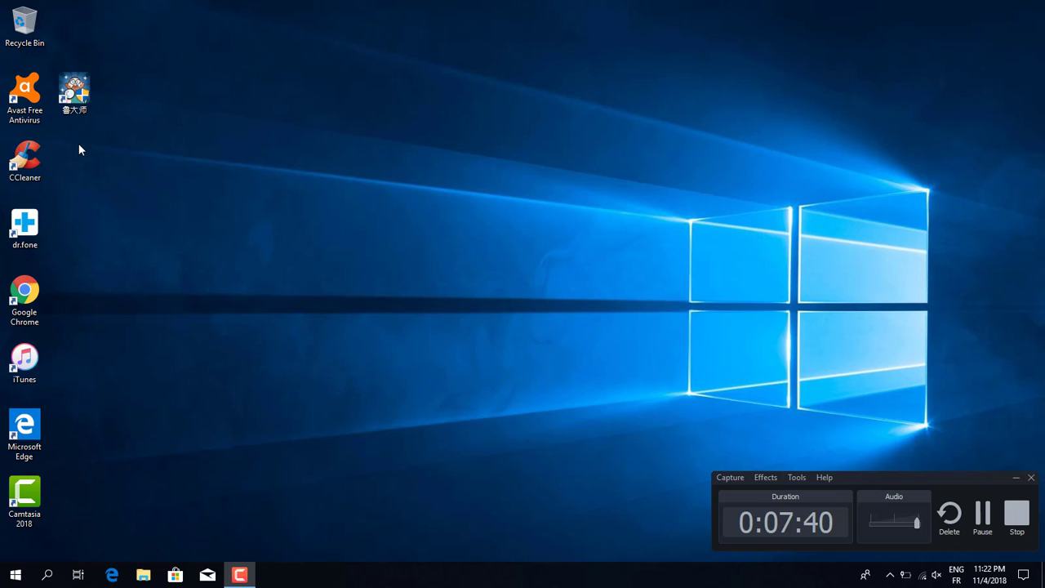
{"action": "left_click", "coordinate": [145, 576]}
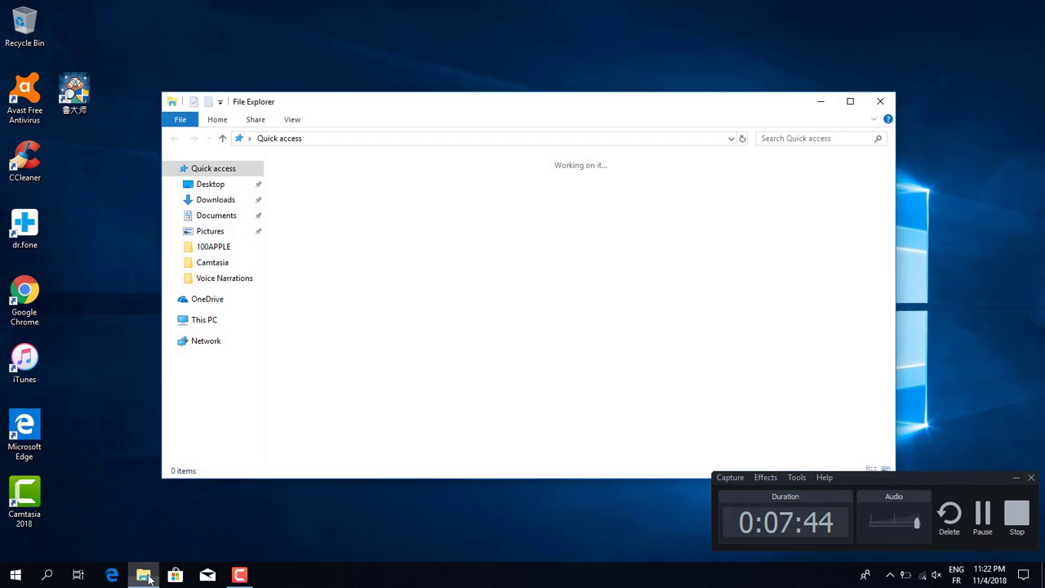
{"action": "left_click", "coordinate": [225, 203]}
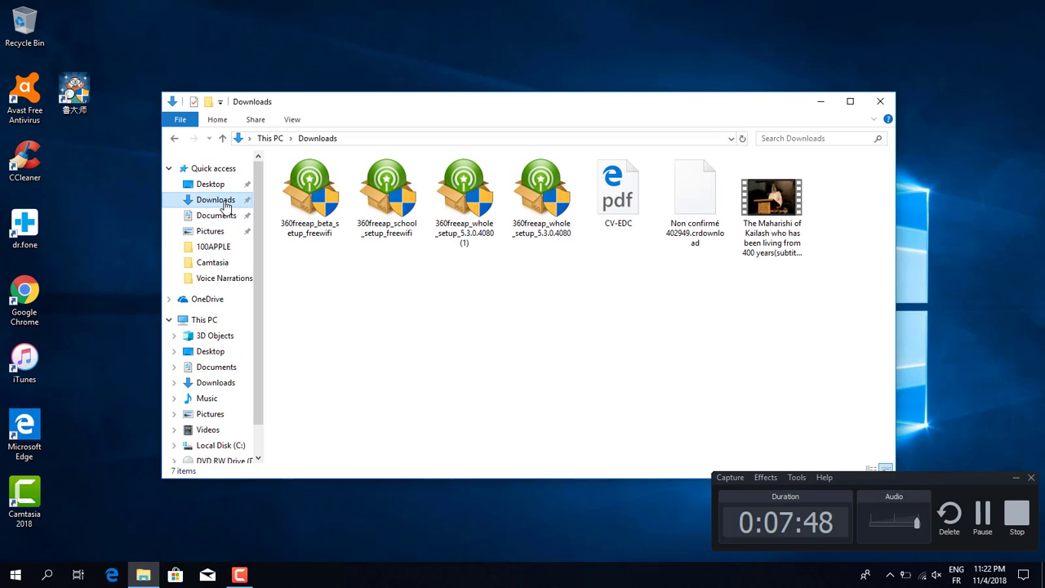
{"action": "double_click", "coordinate": [472, 204]}
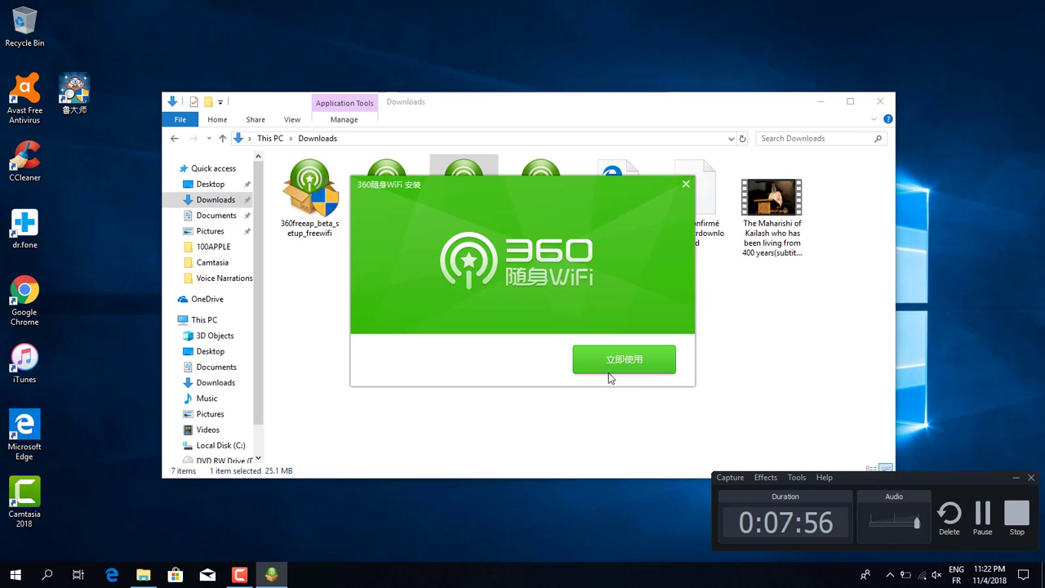
Start 360 WiFi until the hotspot shows its network name and password, then close Downloads
{"action": "left_click", "coordinate": [612, 369]}
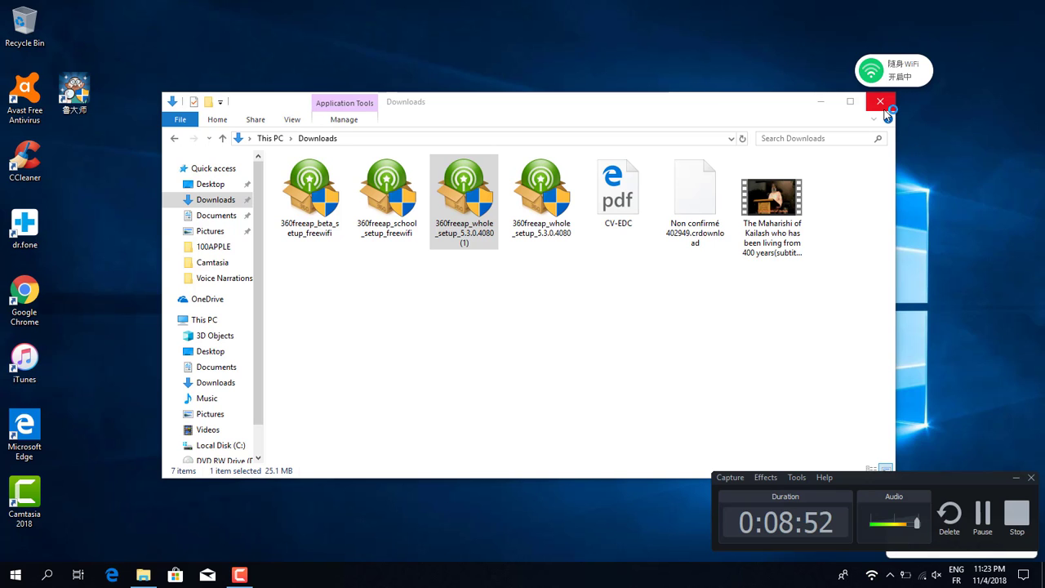
{"action": "left_click", "coordinate": [881, 105]}
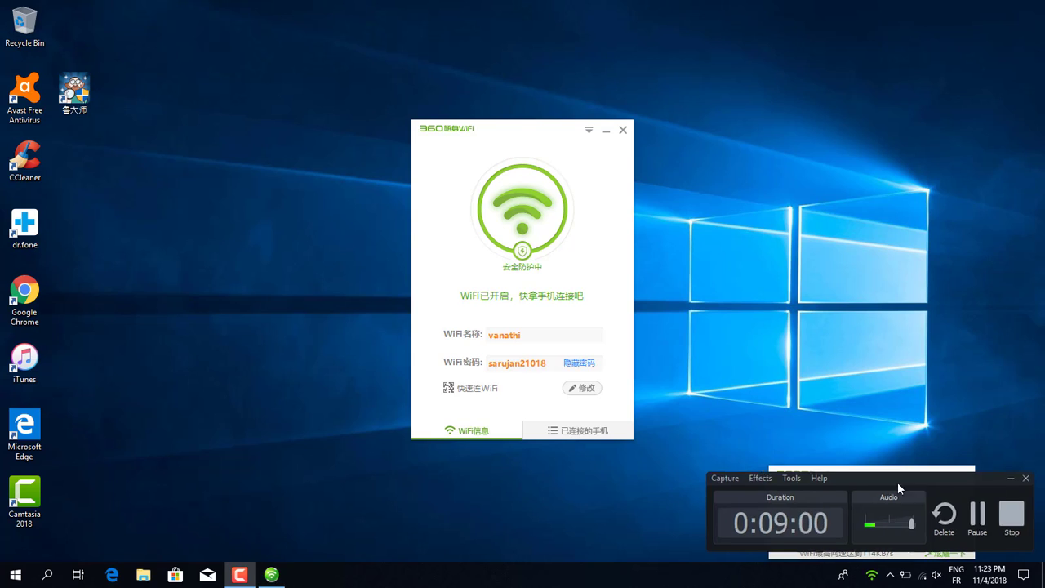
{"action": "left_click_drag", "start_coordinate": [897, 482], "coordinate": [584, 544]}
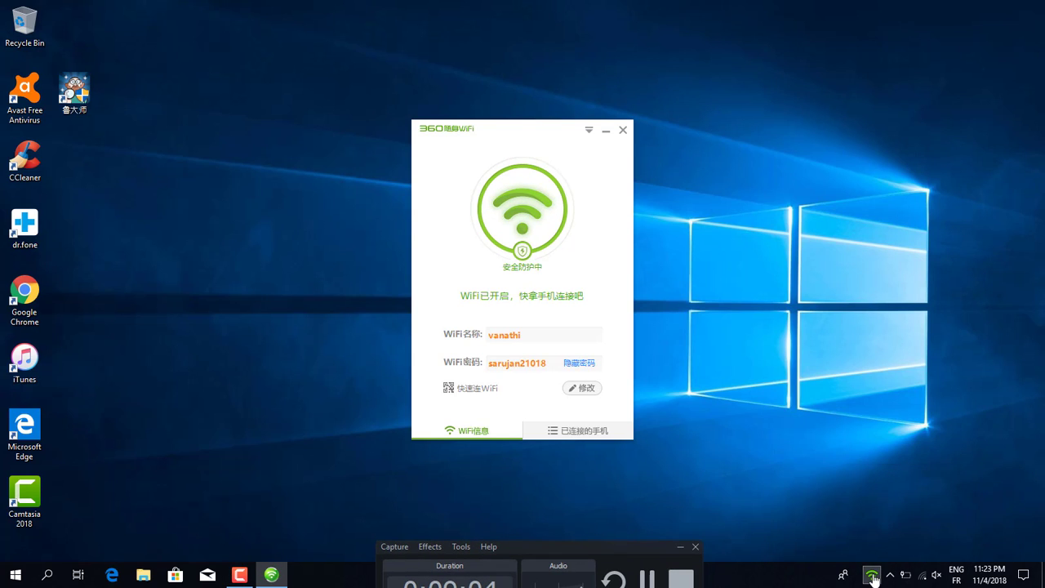
{"action": "mouse_move", "coordinate": [925, 576]}
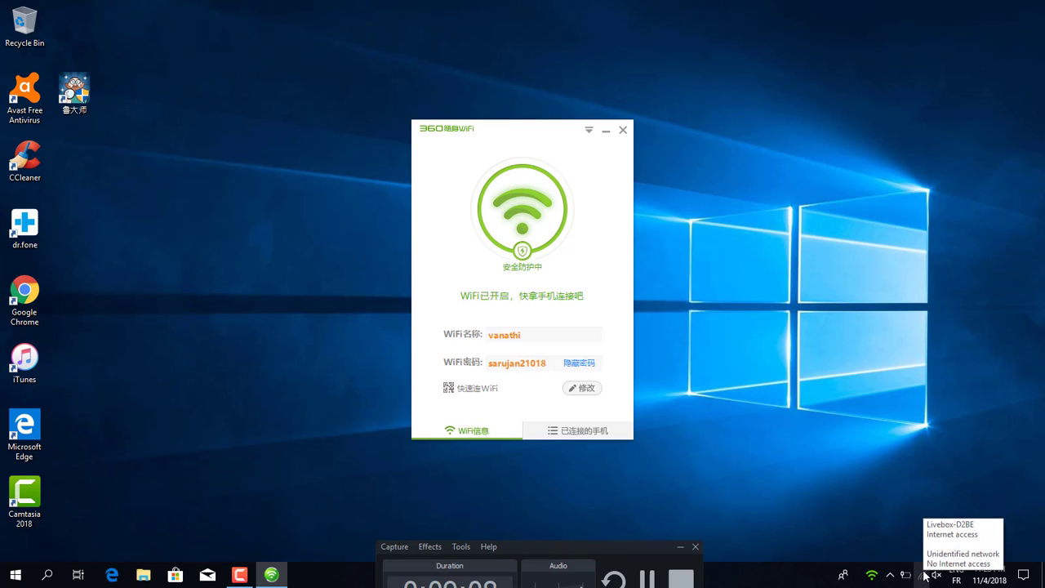
{"action": "left_click", "coordinate": [871, 575]}
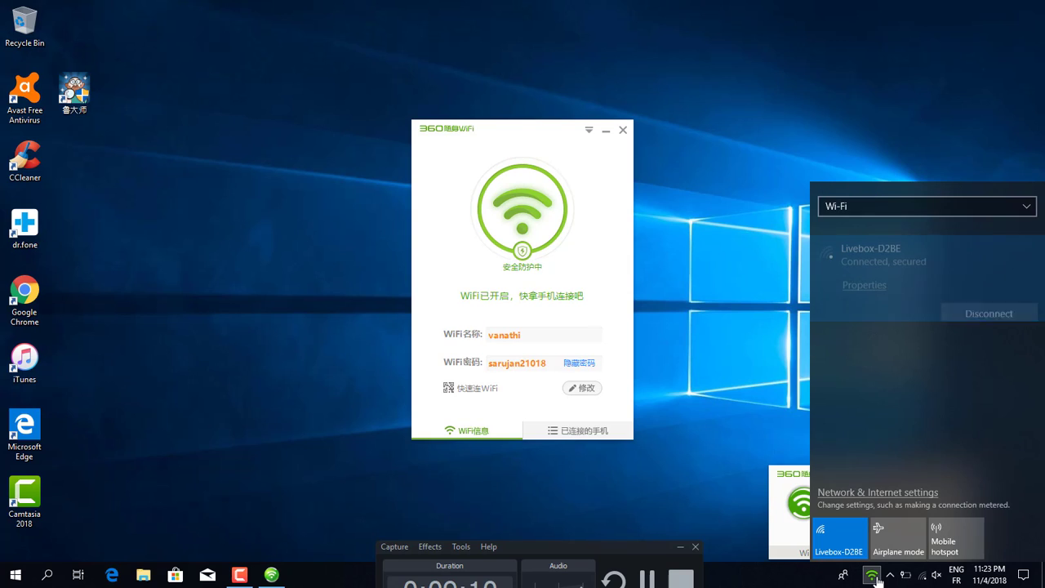
{"action": "left_click", "coordinate": [873, 576]}
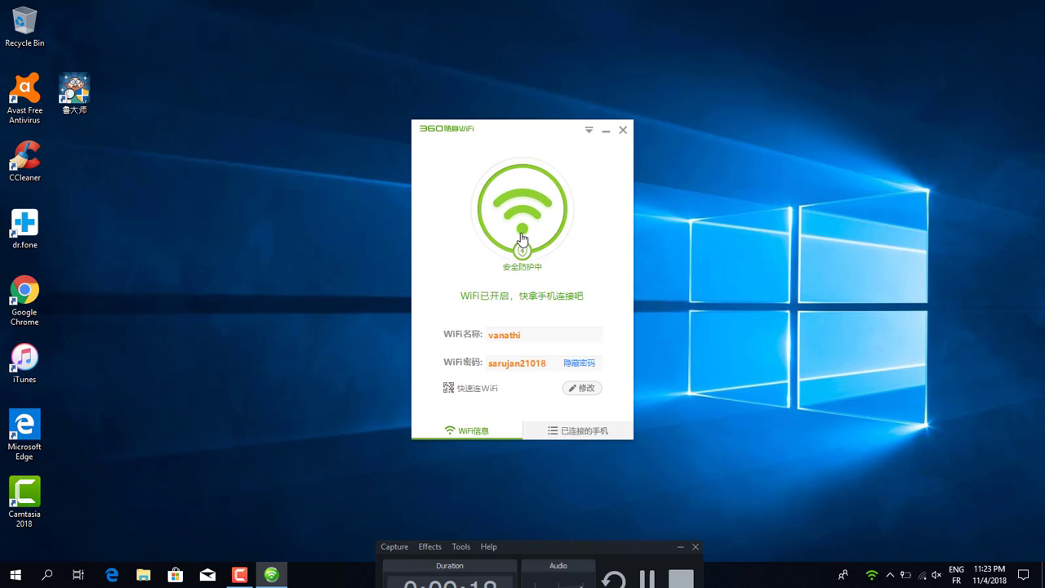
{"action": "left_click", "coordinate": [536, 340]}
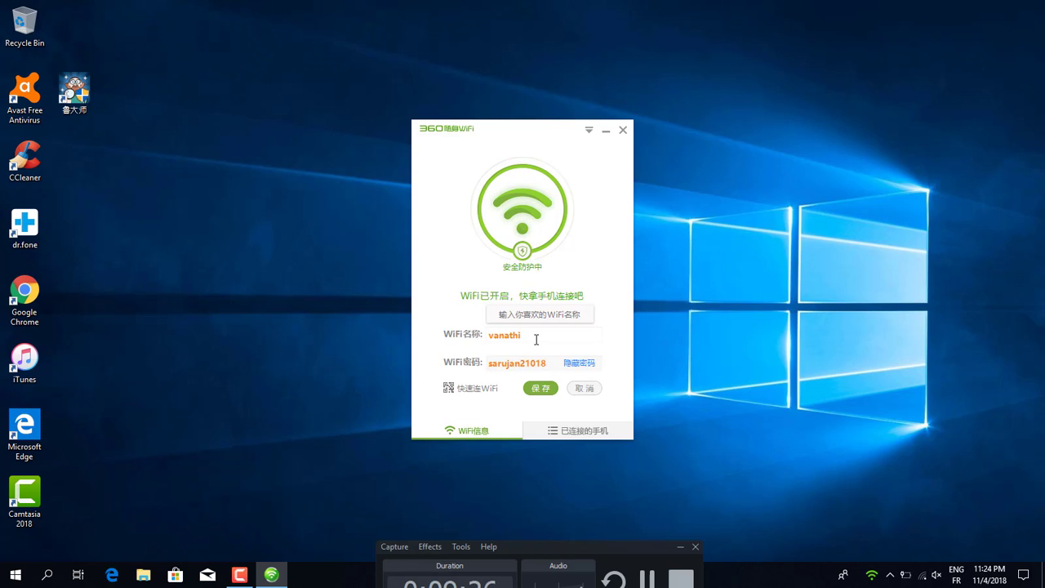
{"action": "left_click", "coordinate": [550, 367]}
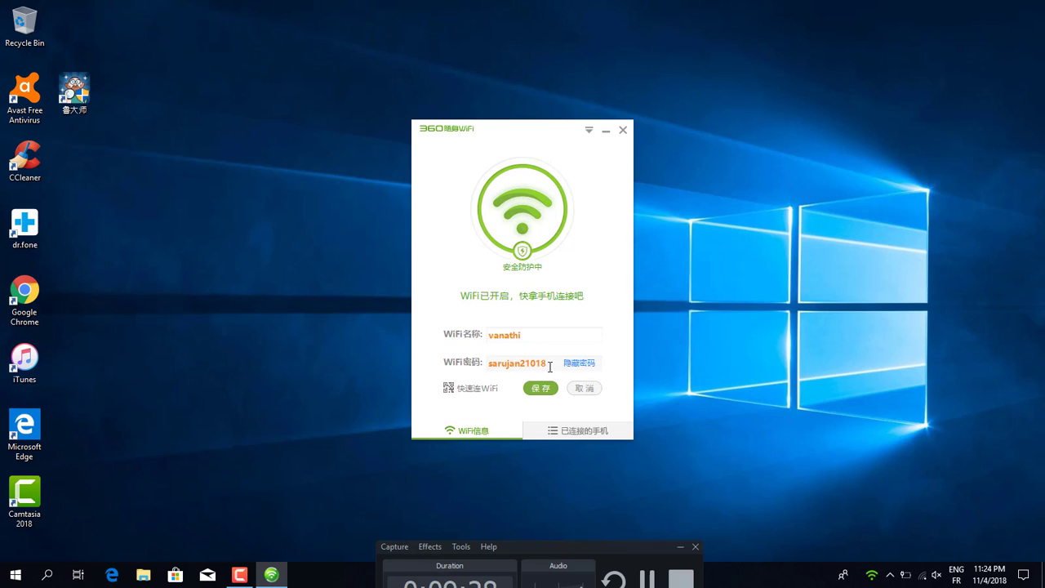
{"action": "double_click", "coordinate": [549, 367]}
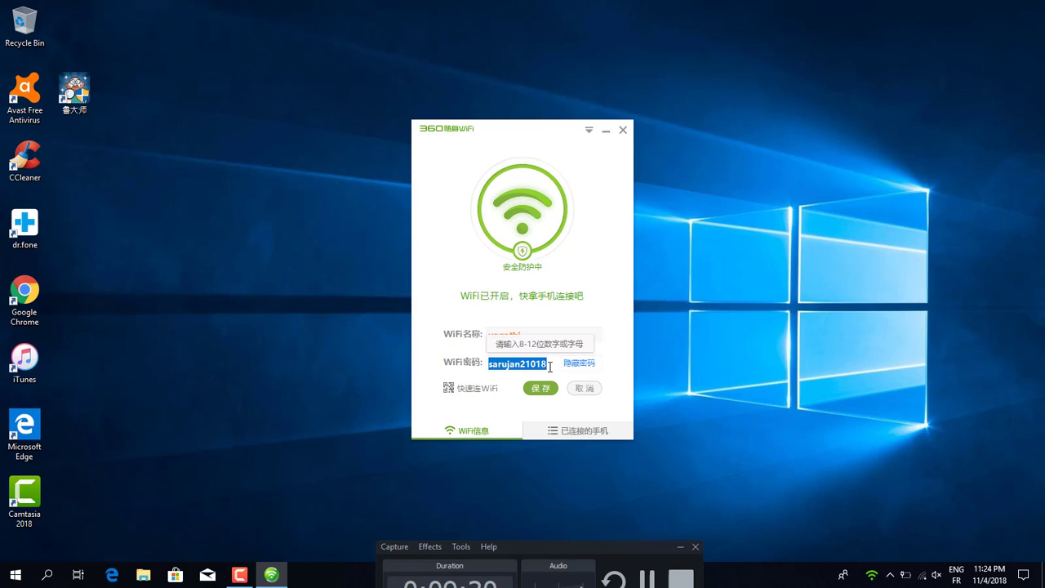
{"action": "left_click", "coordinate": [538, 330]}
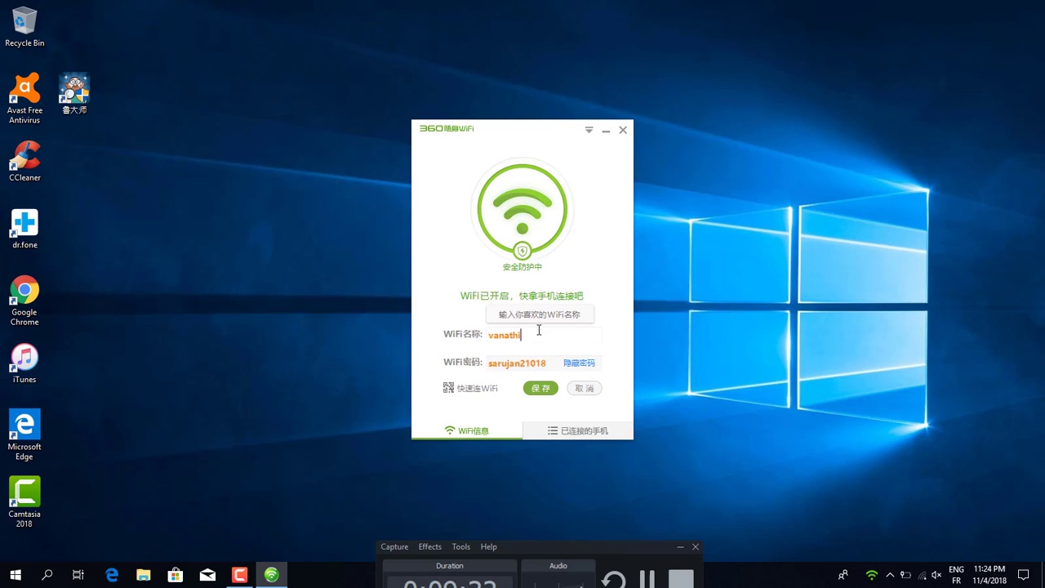
{"action": "double_click", "coordinate": [539, 330]}
{"action": "left_click", "coordinate": [805, 536]}
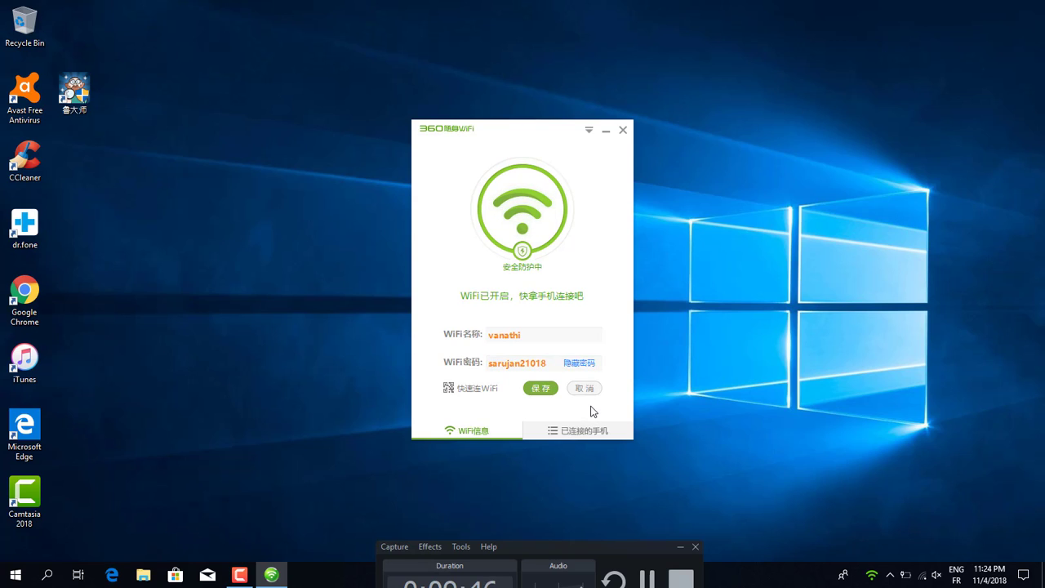
{"action": "left_click", "coordinate": [591, 432]}
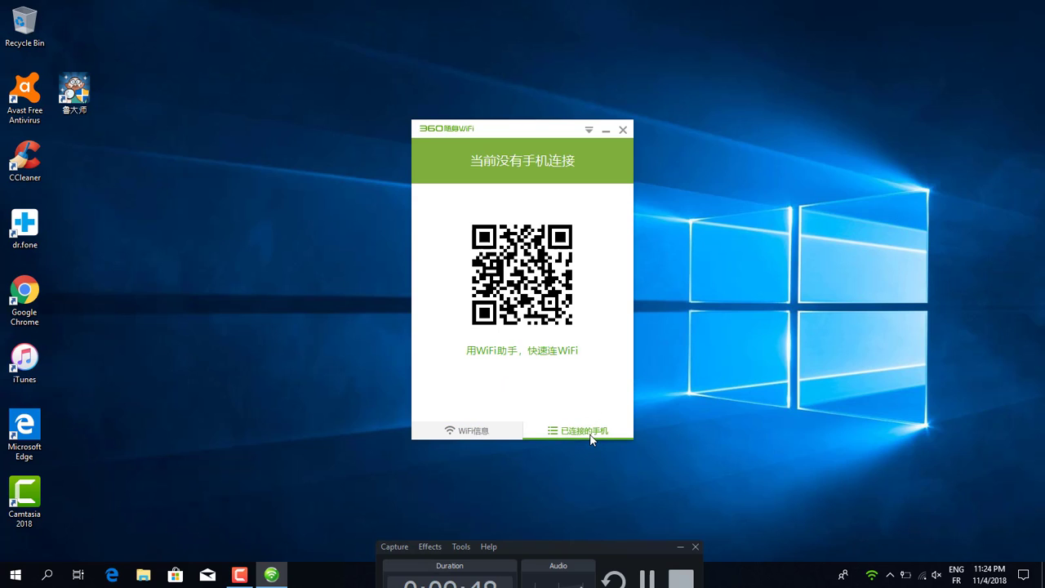
{"action": "left_click", "coordinate": [468, 432]}
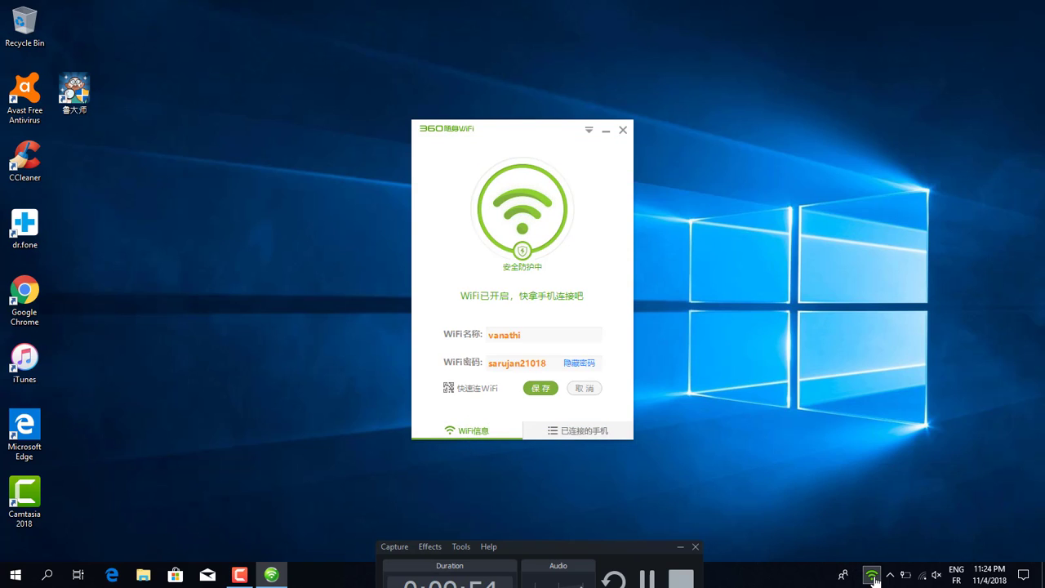
Show the Wi-Fi network list with vanathi alongside Livebox-D2BE and orange
{"action": "left_click", "coordinate": [925, 576]}
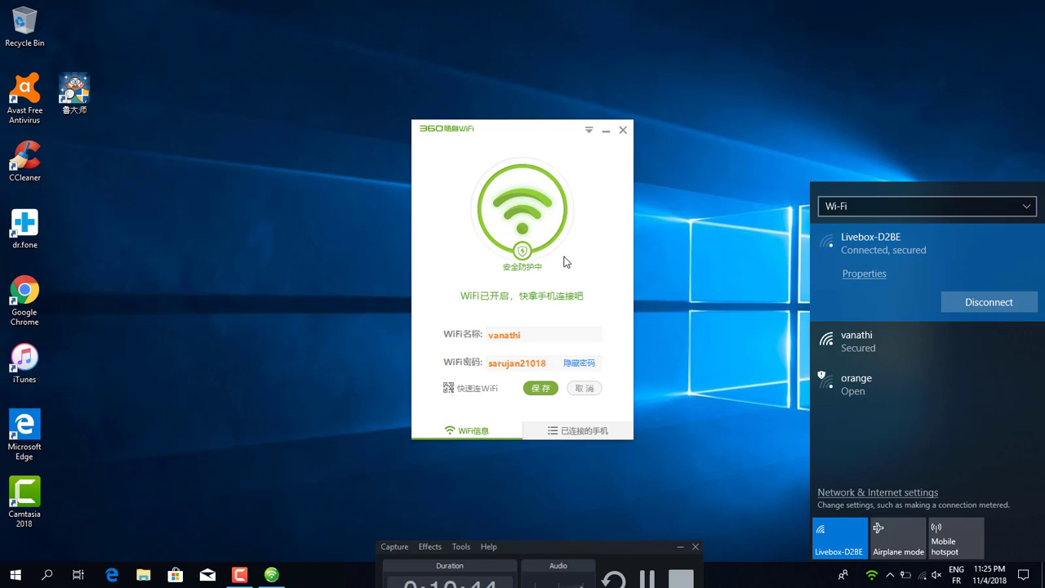
Connect to vanathi using the hotspot's security key and allow the PC to be discoverable
{"action": "left_click", "coordinate": [493, 334]}
{"action": "left_click", "coordinate": [864, 338]}
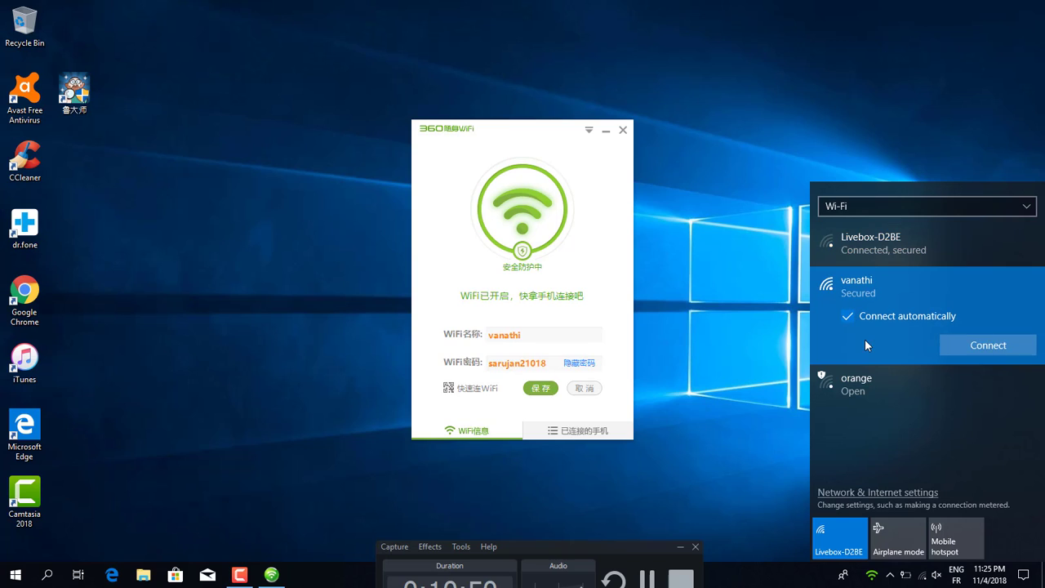
{"action": "left_click", "coordinate": [995, 343]}
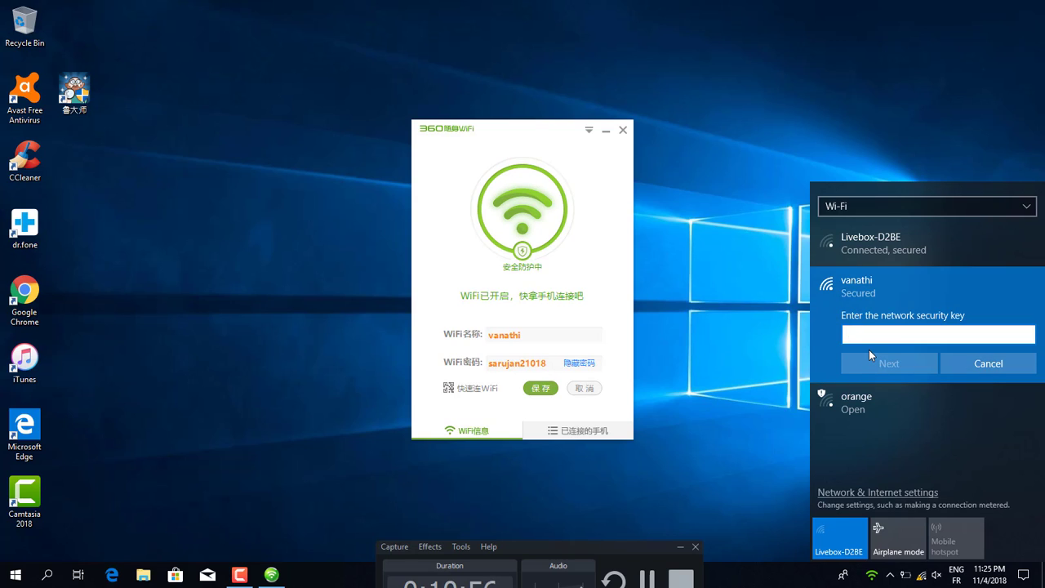
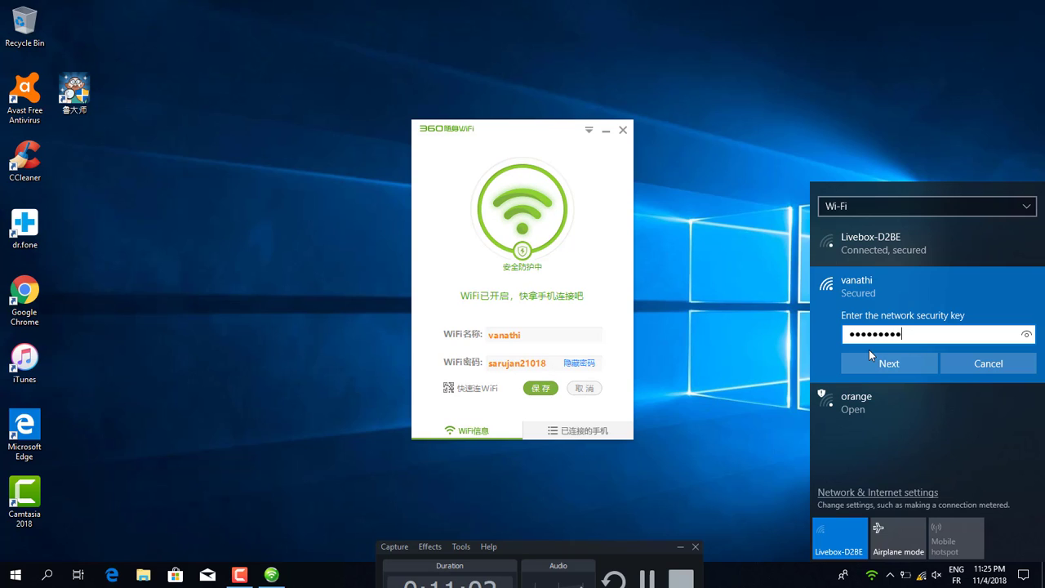
{"action": "left_click", "coordinate": [1028, 335]}
{"action": "left_click", "coordinate": [1026, 335]}
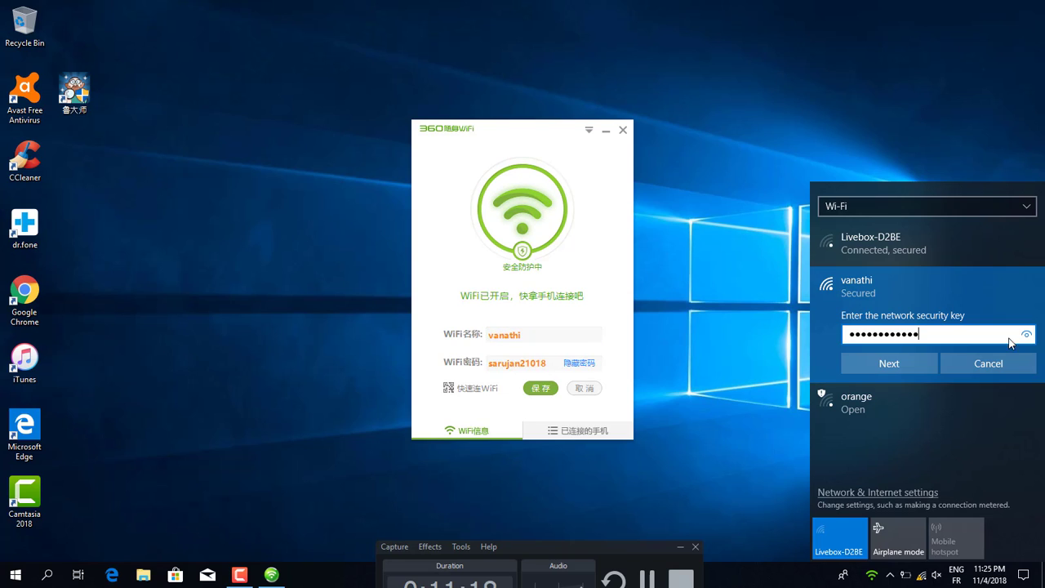
{"action": "left_click", "coordinate": [886, 368]}
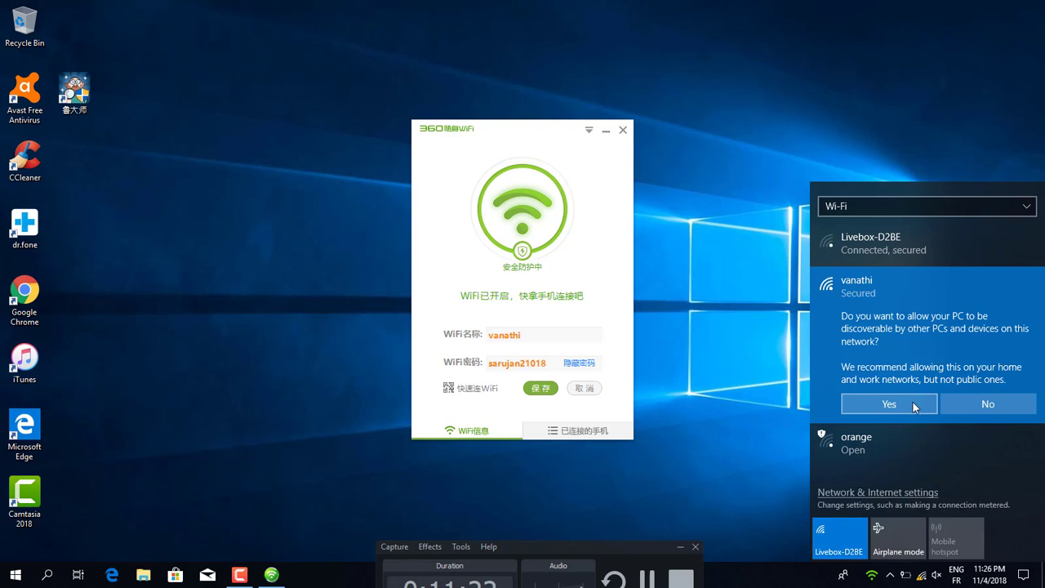
{"action": "left_click", "coordinate": [913, 402]}
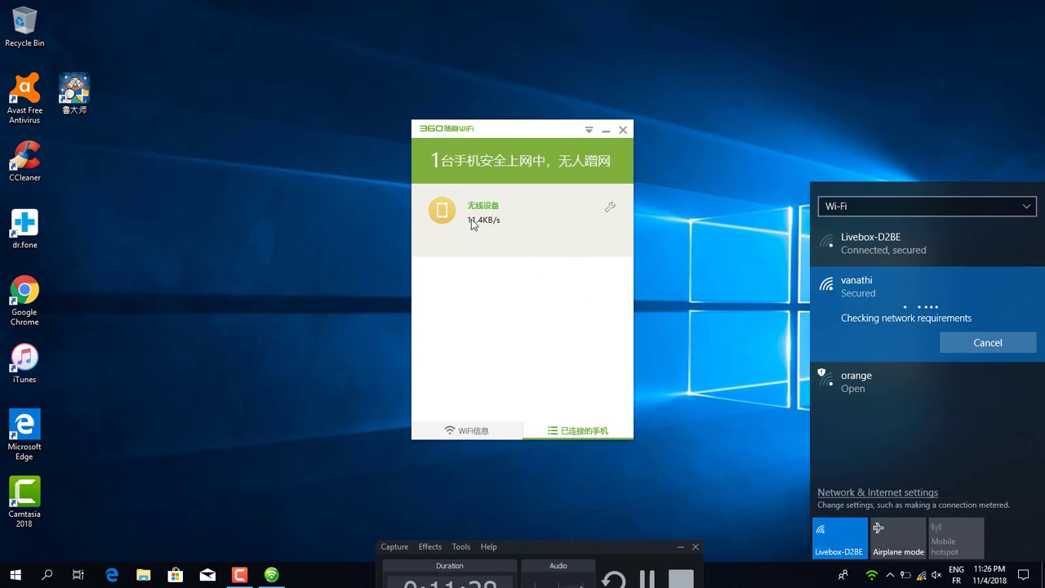
{"action": "left_click", "coordinate": [610, 207]}
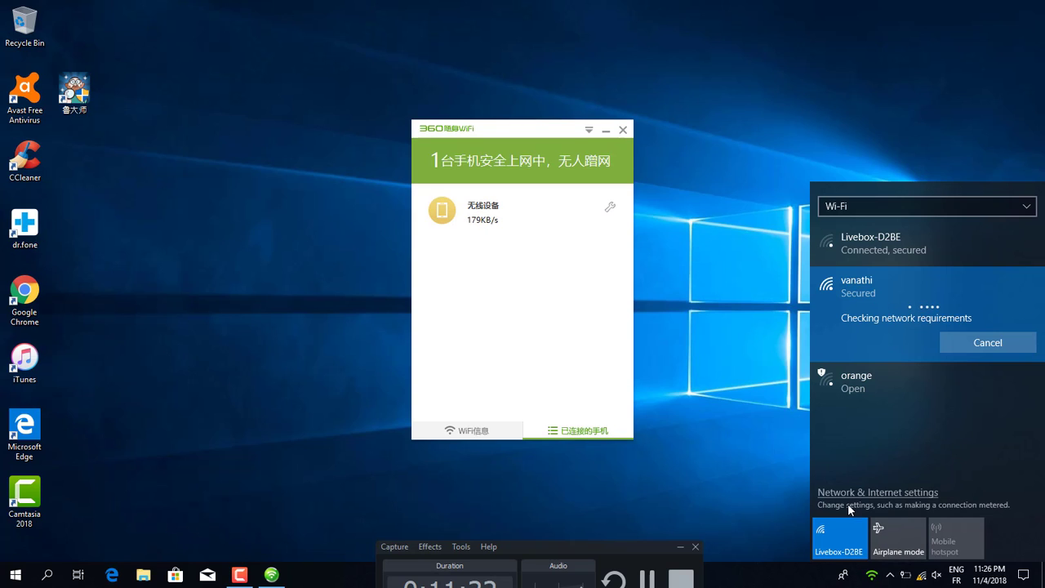
In the connected device's speed-limit settings, set the download limit to 100 KB/s
{"action": "left_click", "coordinate": [610, 211]}
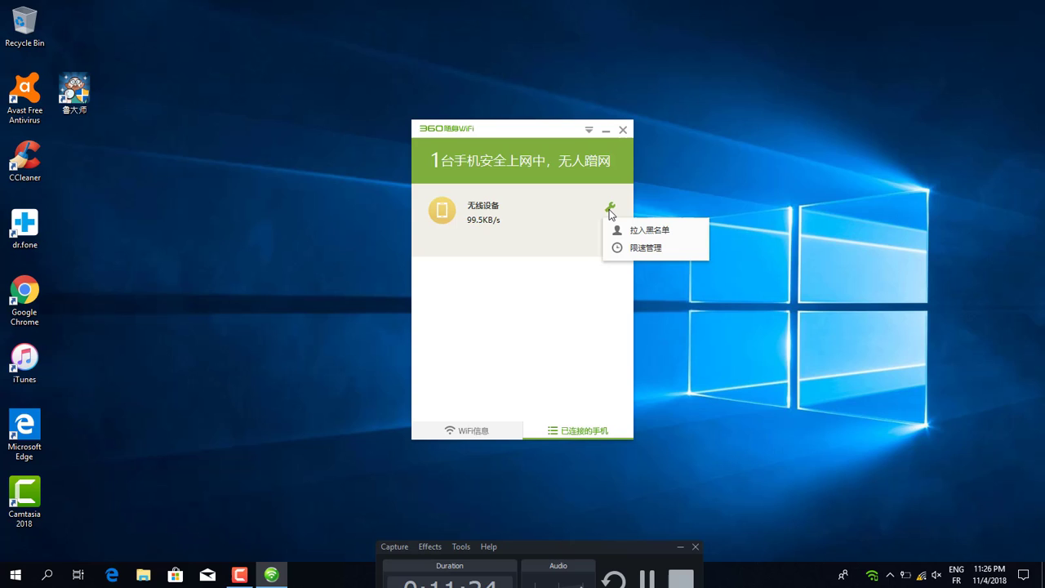
{"action": "left_click", "coordinate": [641, 249]}
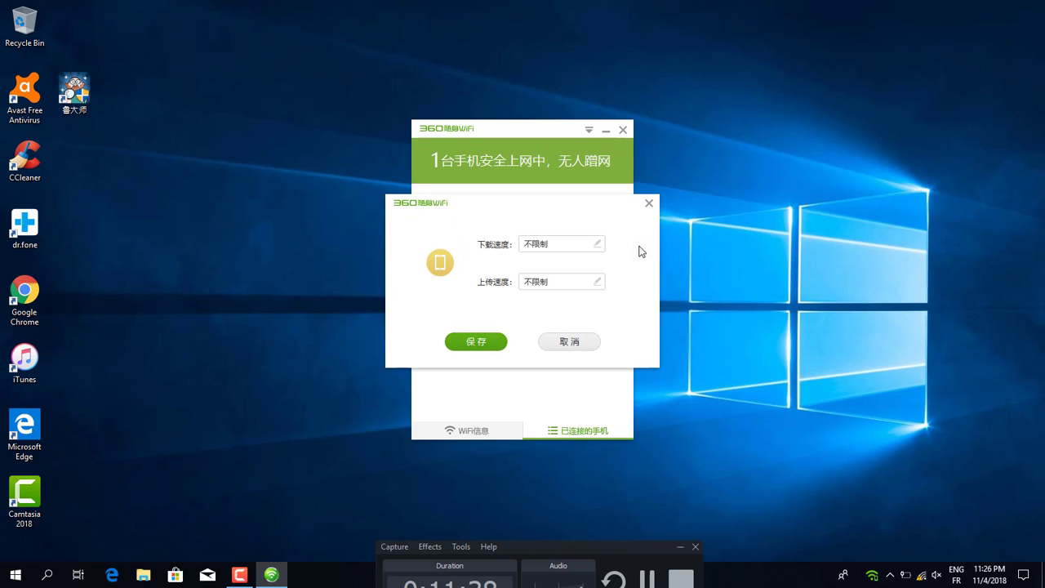
{"action": "left_click", "coordinate": [597, 243]}
{"action": "left_click", "coordinate": [589, 247]}
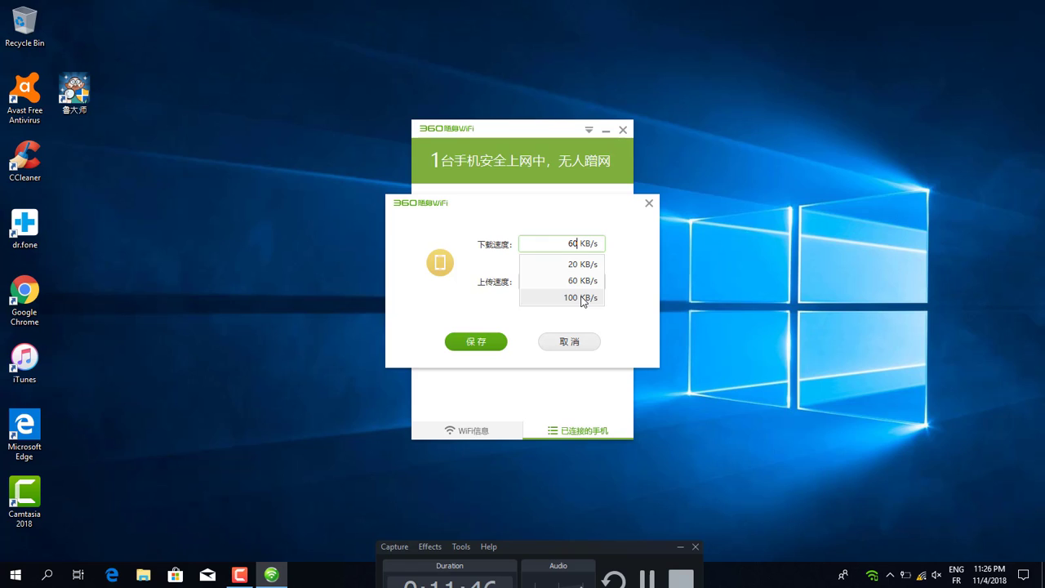
{"action": "left_click", "coordinate": [584, 298]}
Set a custom 1000 KB/s upload limit, save, and recheck the limits
{"action": "left_click", "coordinate": [585, 286]}
{"action": "left_click", "coordinate": [584, 287]}
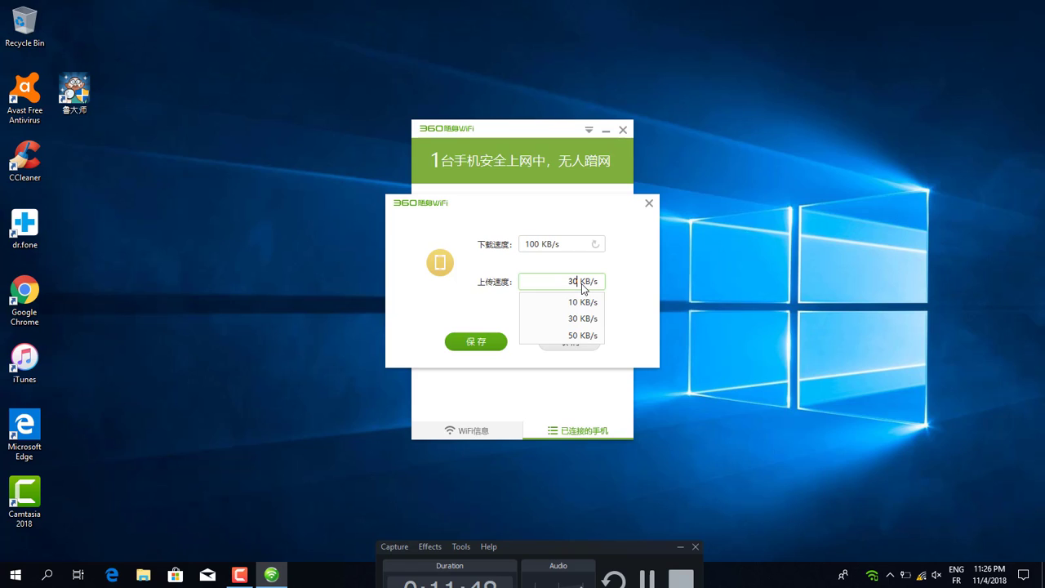
{"action": "key", "text": "BackSpace"}
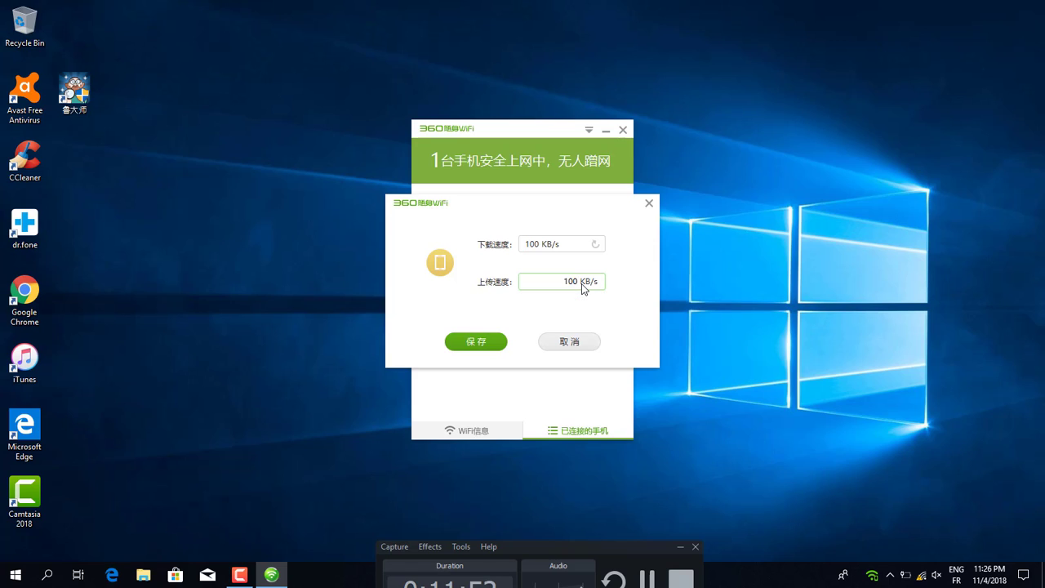
{"action": "type", "text": "1000"}
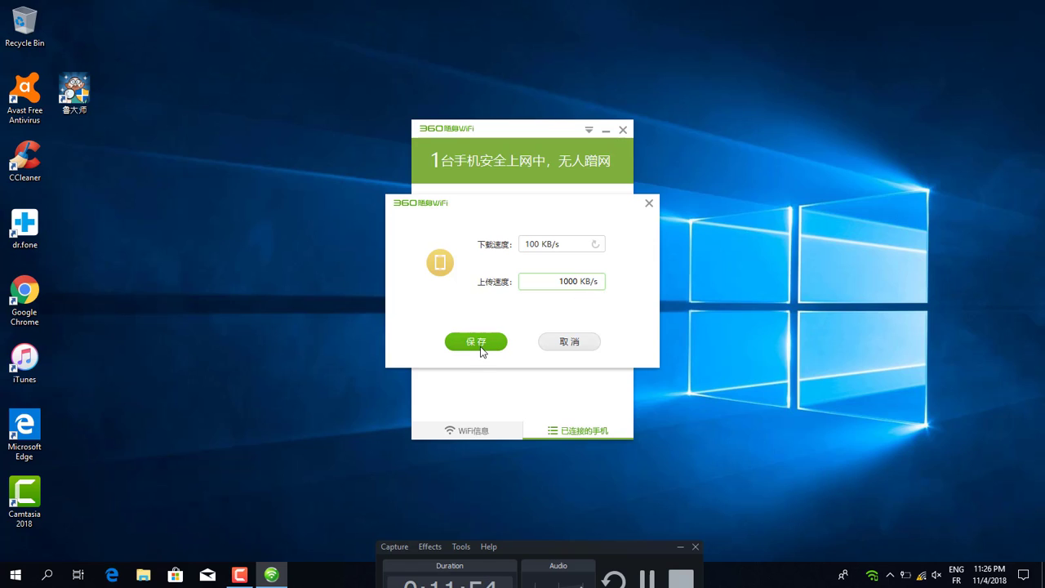
{"action": "left_click", "coordinate": [482, 349]}
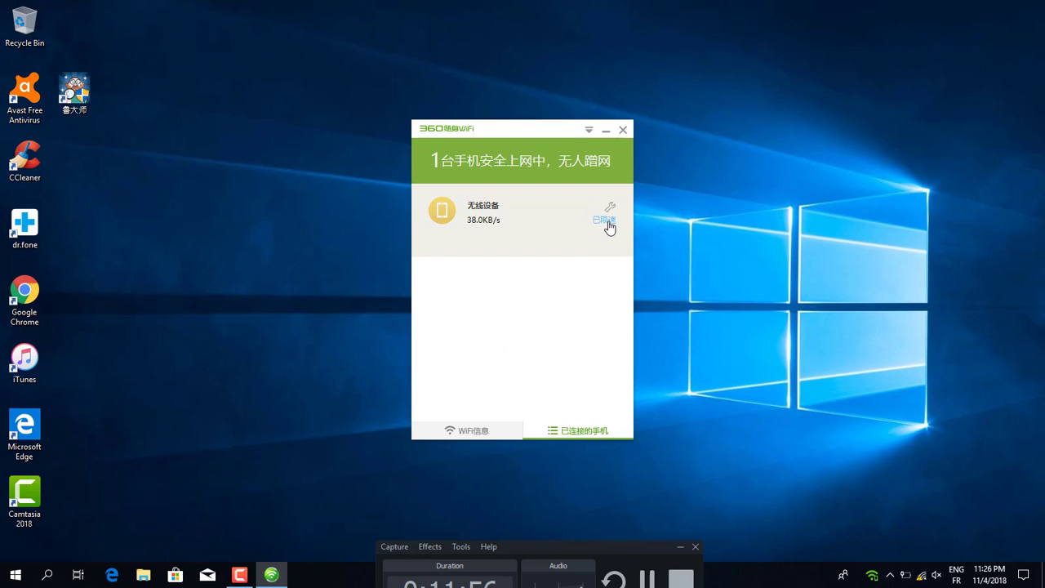
{"action": "left_click", "coordinate": [607, 221]}
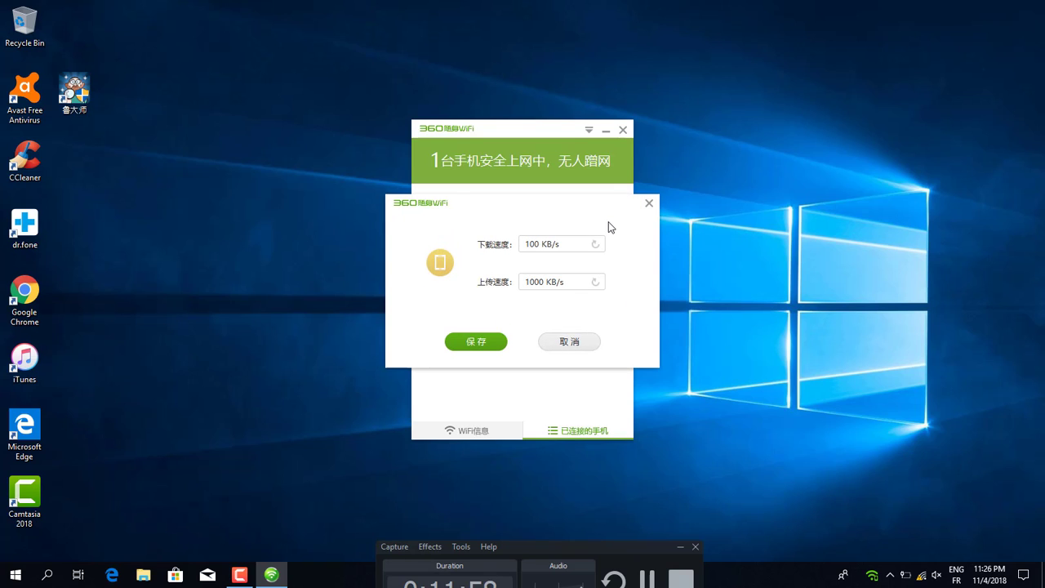
{"action": "left_click", "coordinate": [649, 203]}
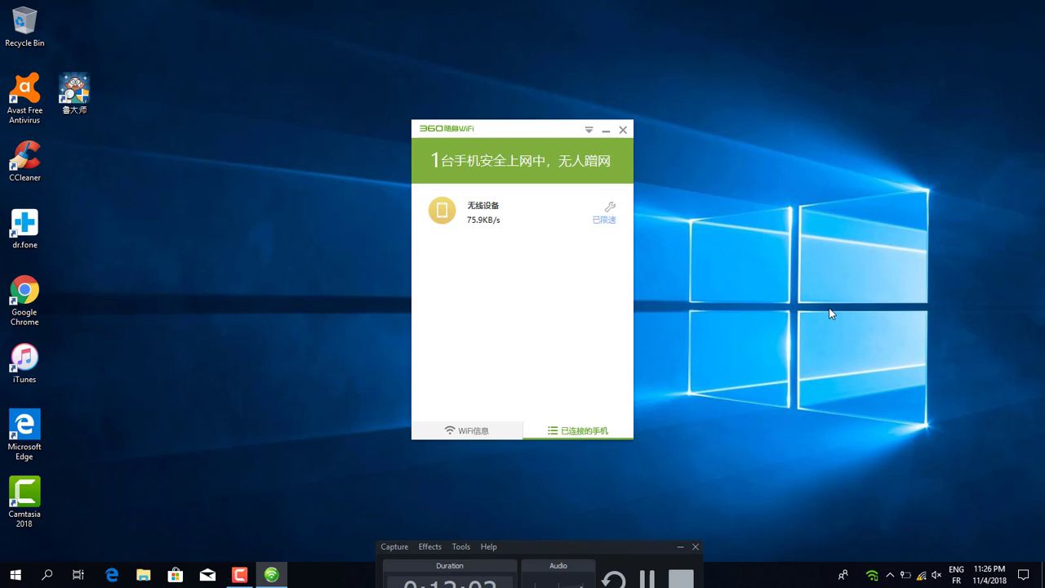
Run Troubleshoot problems from the network tray icon and move the diagnostics window aside
{"action": "left_click", "coordinate": [922, 575]}
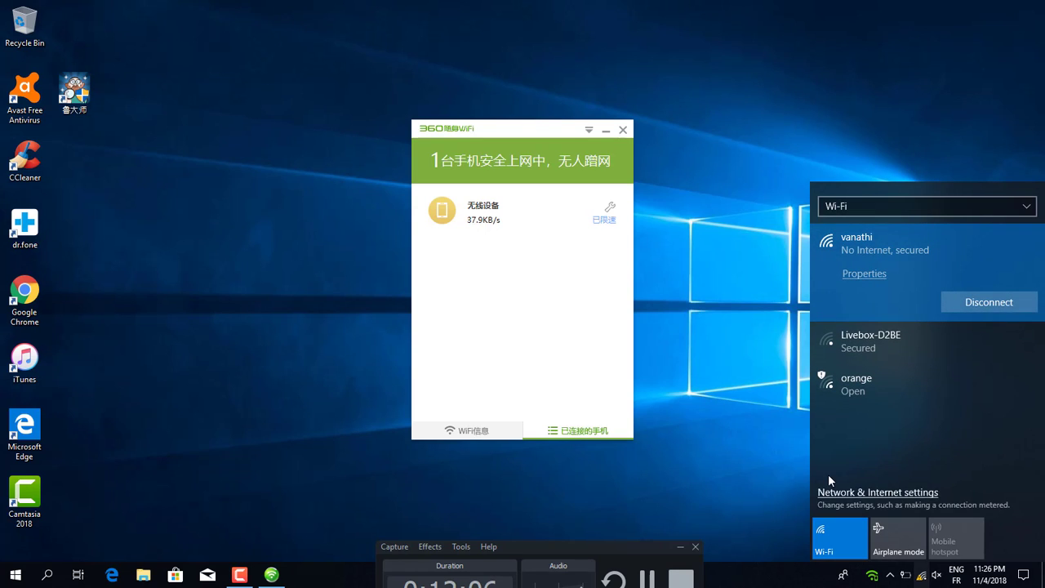
{"action": "left_click", "coordinate": [753, 391]}
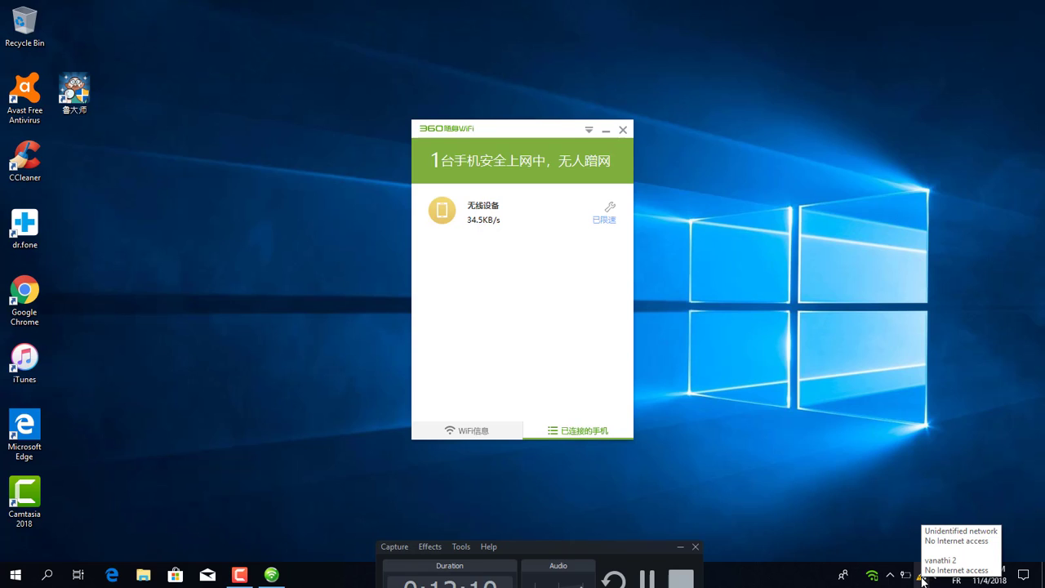
{"action": "right_click", "coordinate": [920, 577]}
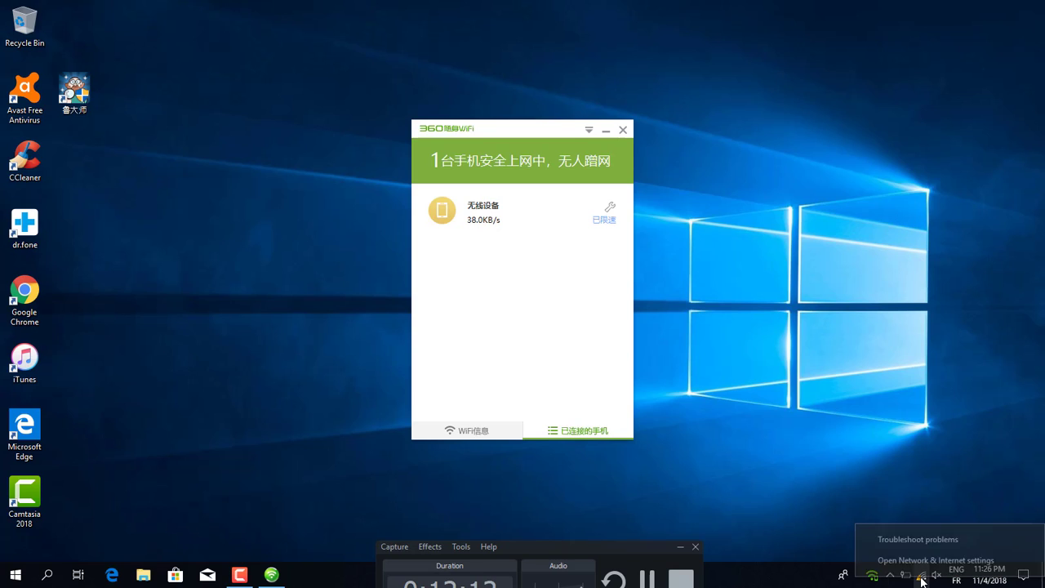
{"action": "left_click", "coordinate": [924, 541]}
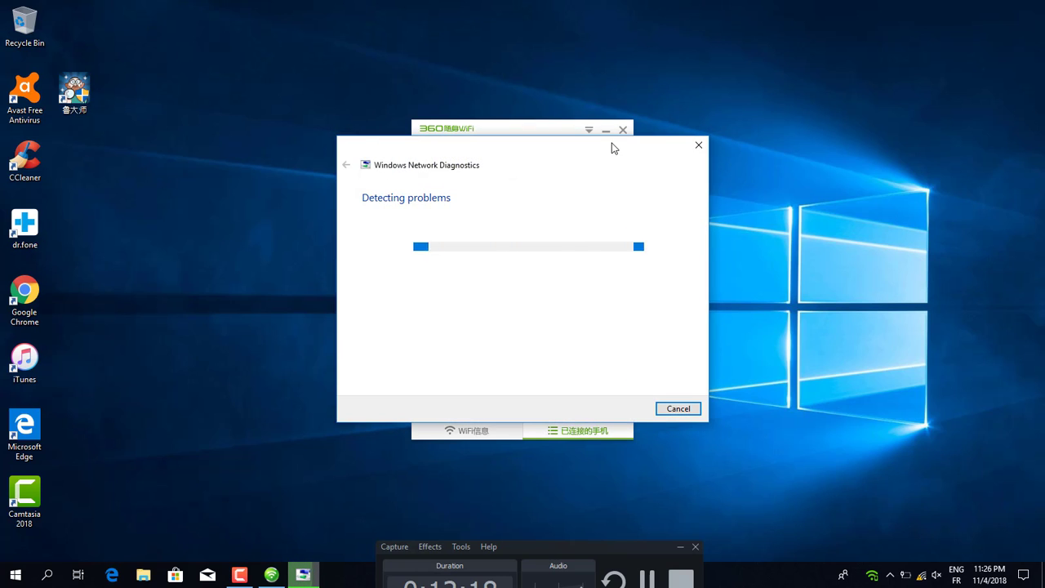
{"action": "left_click_drag", "start_coordinate": [618, 145], "coordinate": [959, 375]}
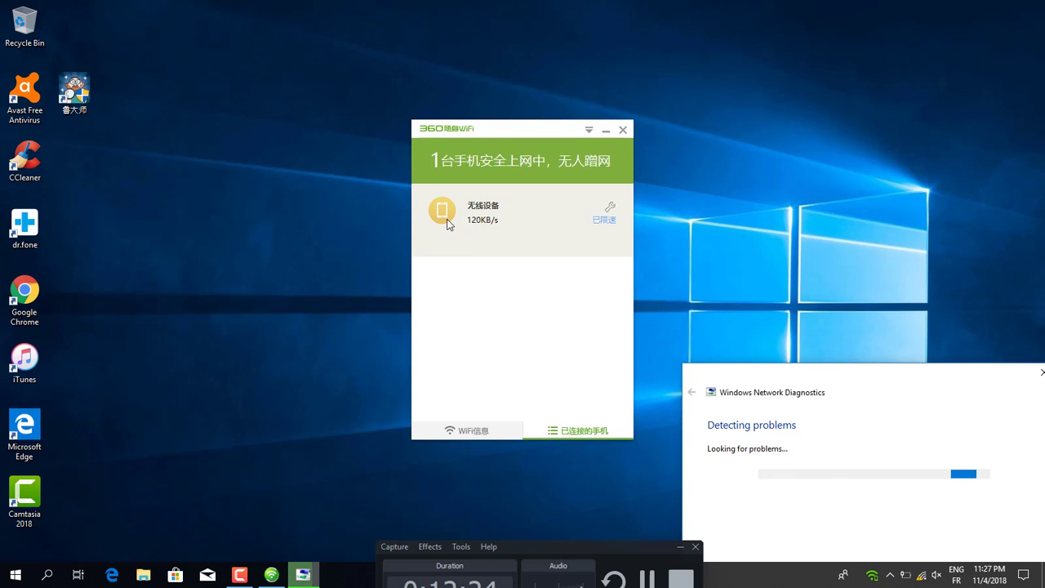
Check the hotspot's WiFi info and options menu, then view the connected phones list
{"action": "left_click", "coordinate": [472, 430]}
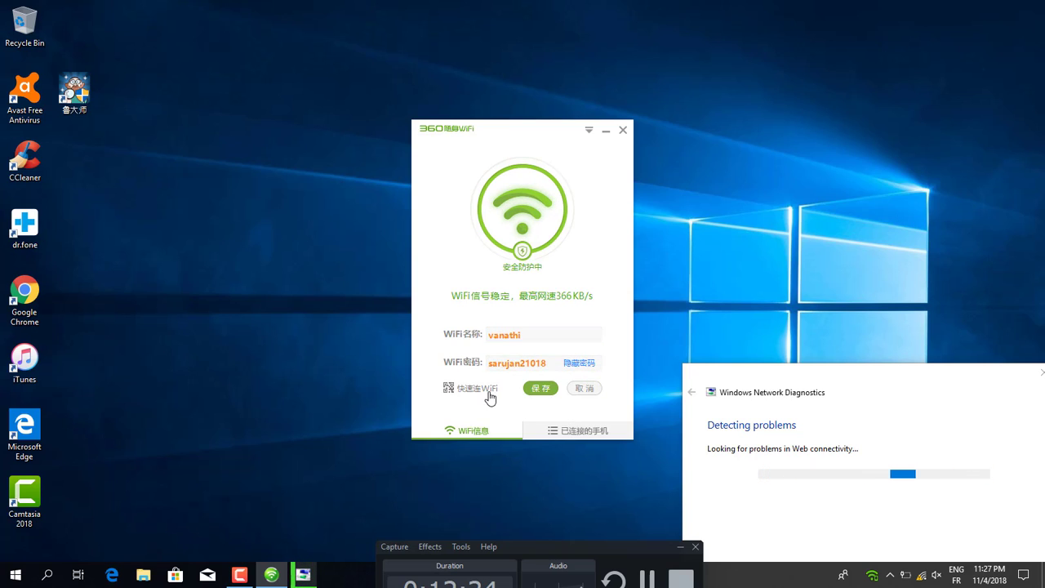
{"action": "left_click", "coordinate": [590, 131]}
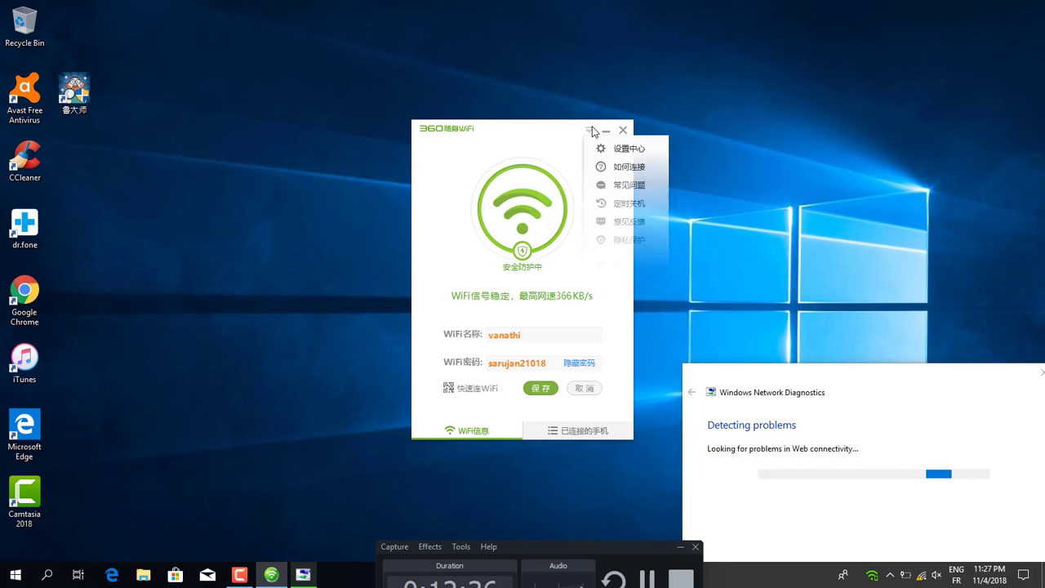
{"action": "left_click", "coordinate": [617, 386]}
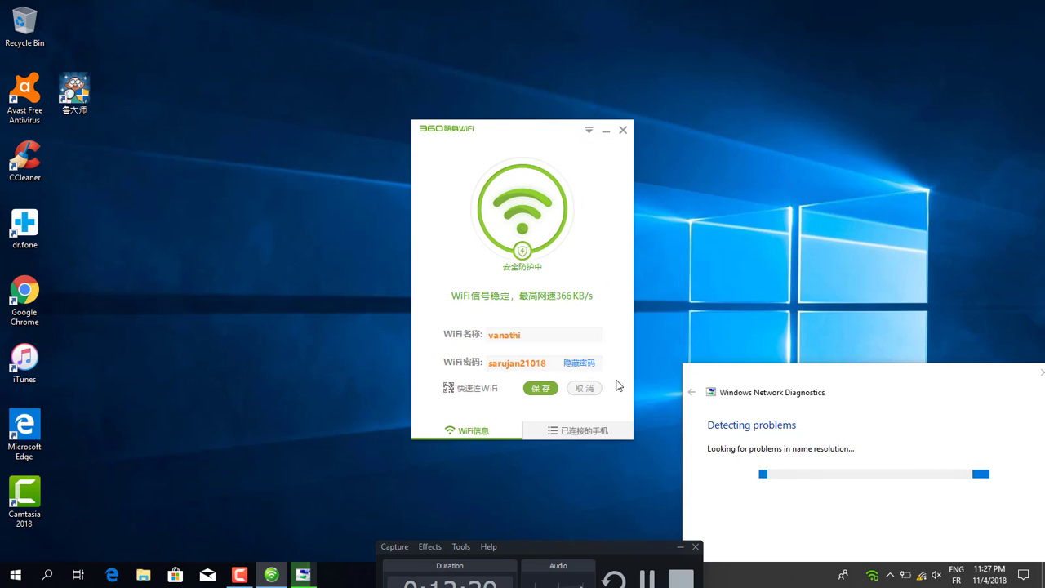
{"action": "left_click", "coordinate": [573, 430]}
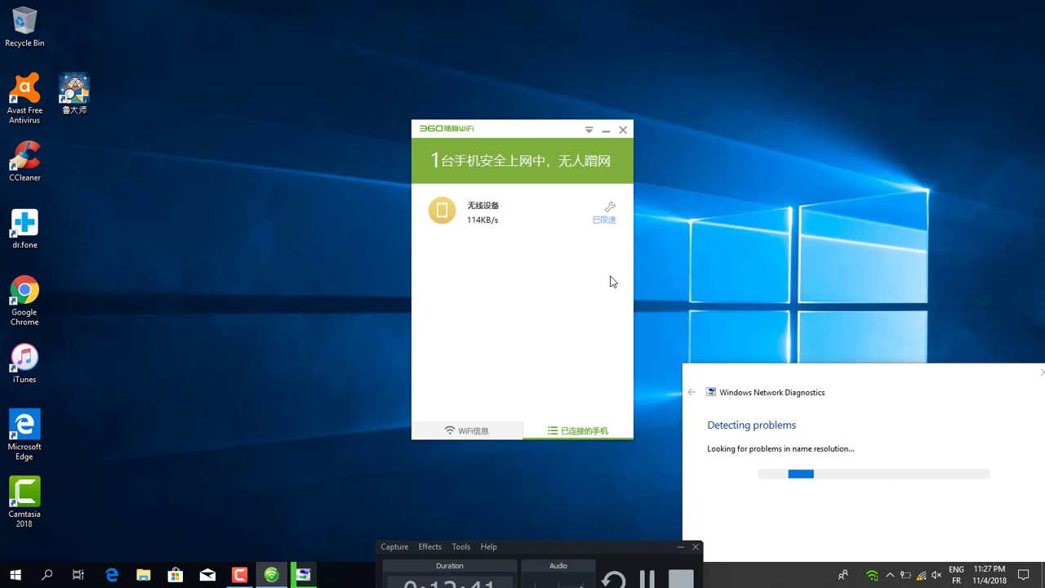
Blacklist the 无线设备 device, then remove it from the blacklist again
{"action": "left_click", "coordinate": [609, 209]}
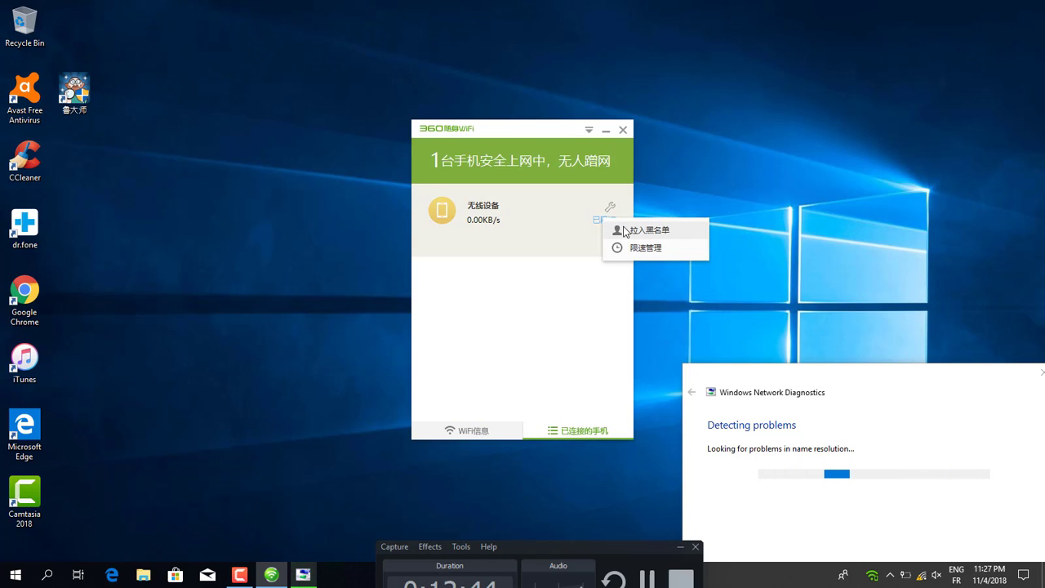
{"action": "left_click", "coordinate": [663, 231]}
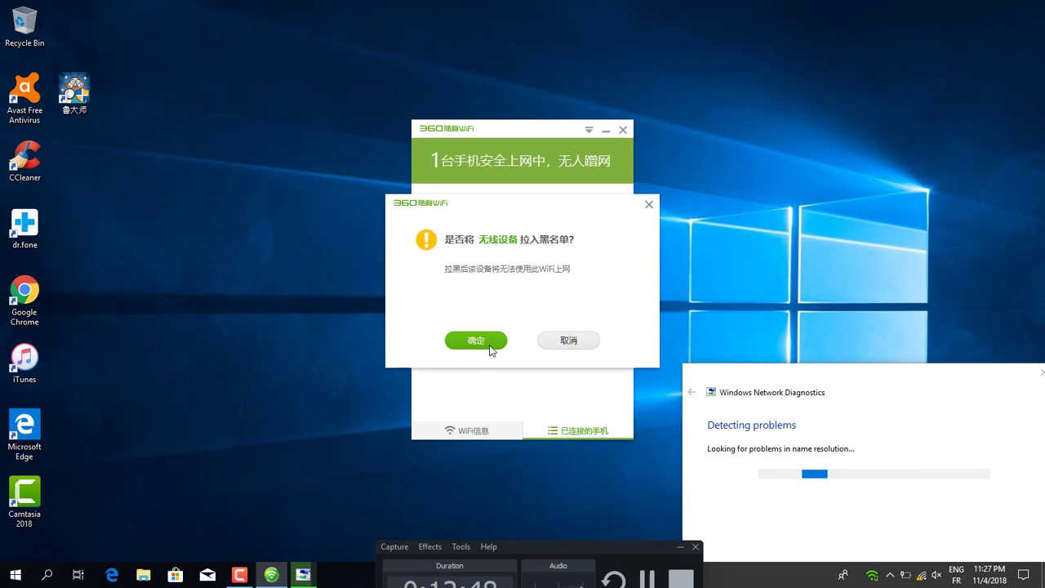
{"action": "left_click", "coordinate": [650, 203]}
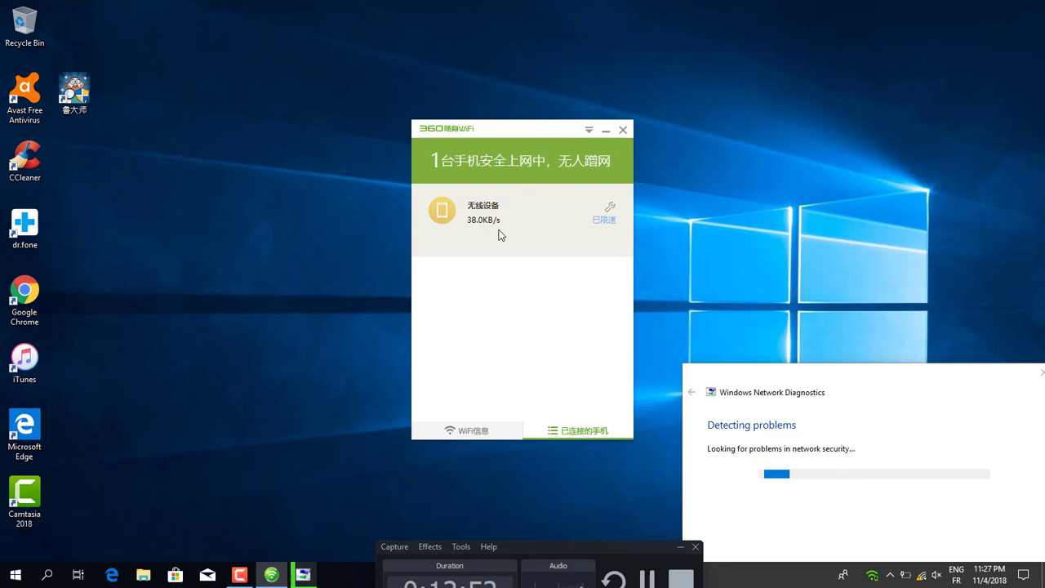
{"action": "left_click", "coordinate": [455, 428]}
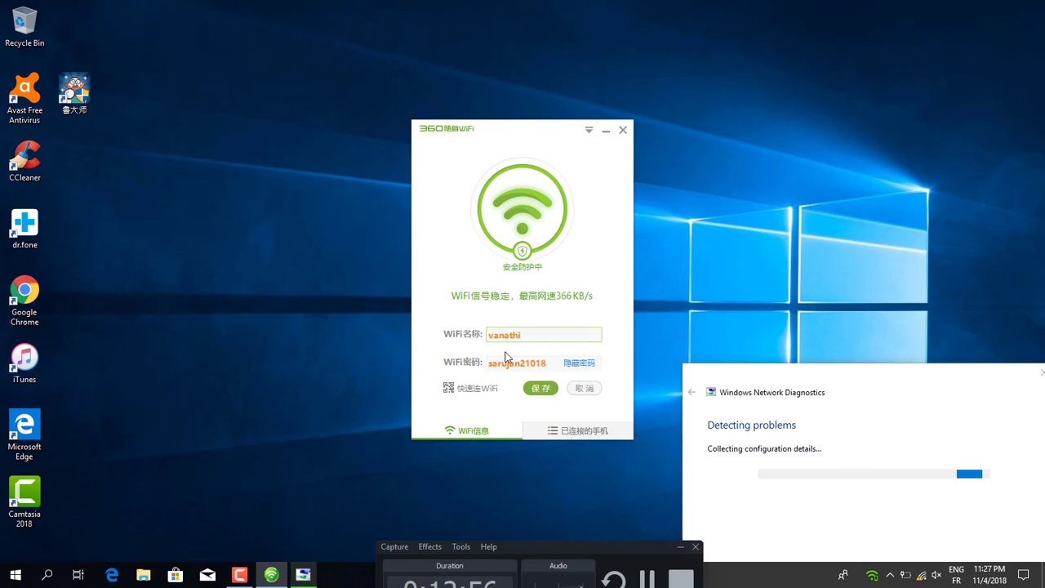
{"action": "left_click", "coordinate": [578, 432]}
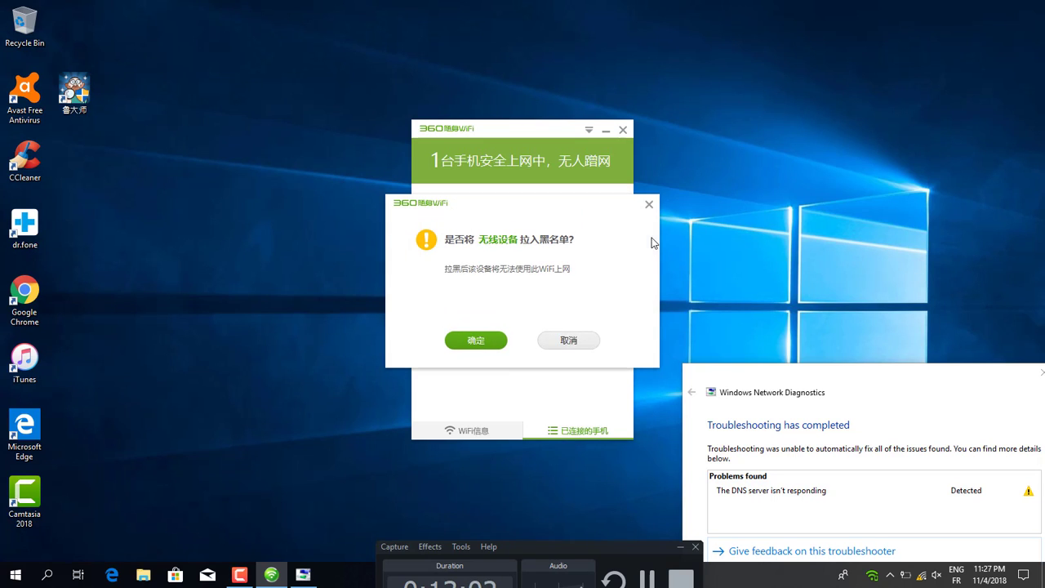
{"action": "left_click", "coordinate": [499, 340]}
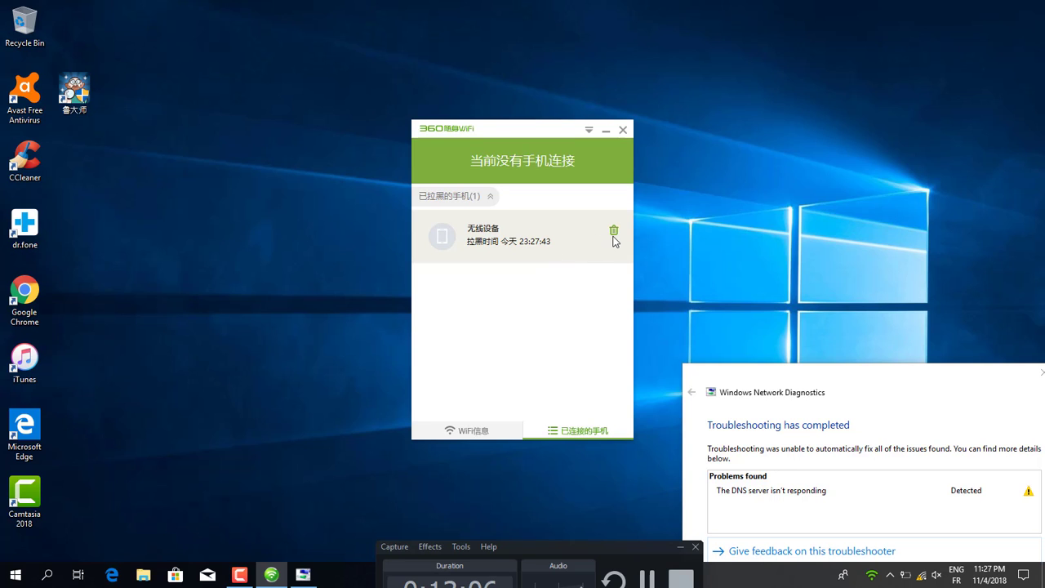
{"action": "left_click", "coordinate": [613, 233]}
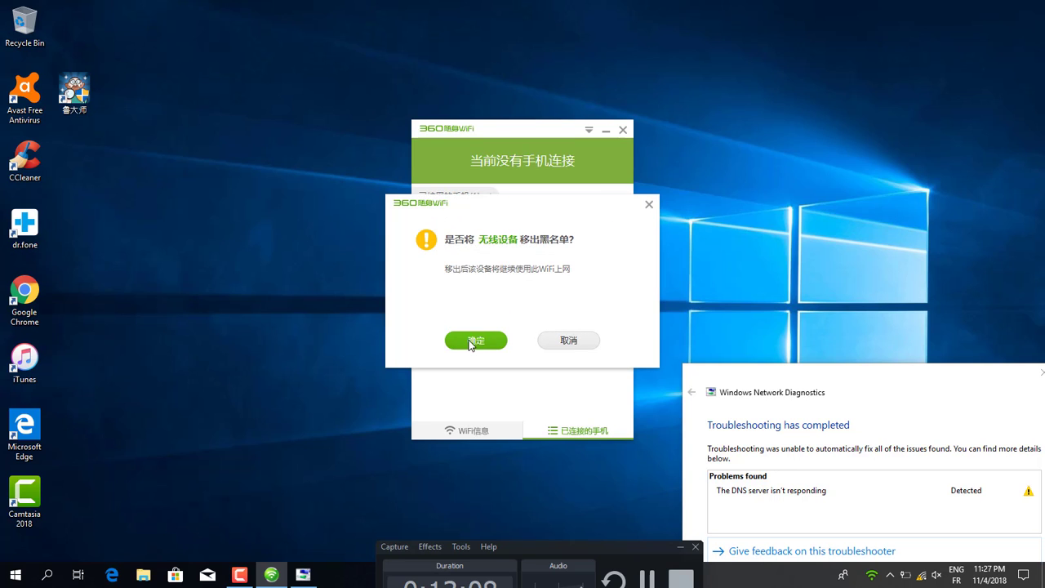
{"action": "left_click", "coordinate": [471, 338]}
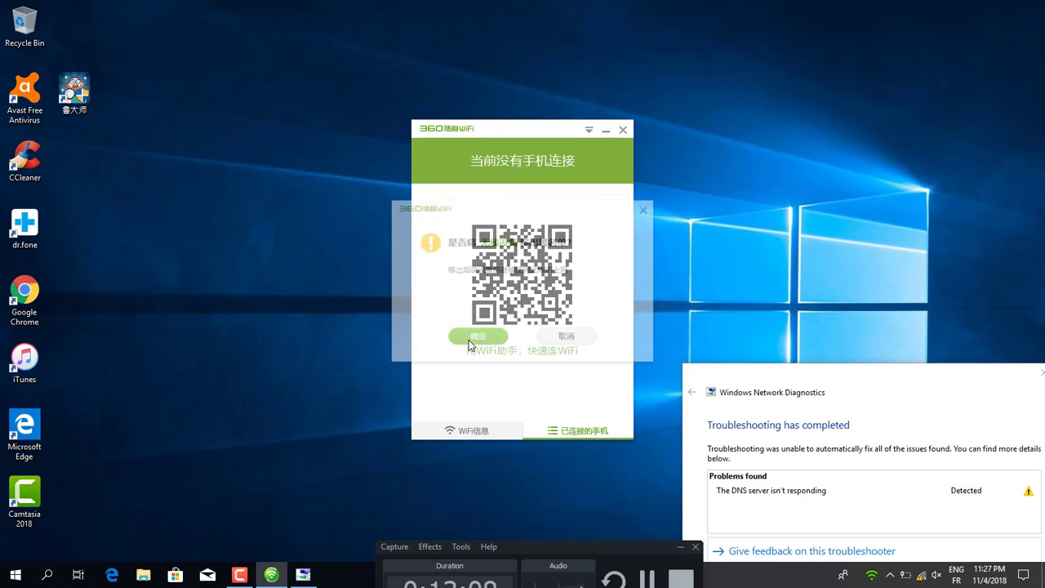
Check the WiFi info page, then review 设置中心's quick-transfer, security and advanced settings and close it
{"action": "left_click", "coordinate": [499, 428]}
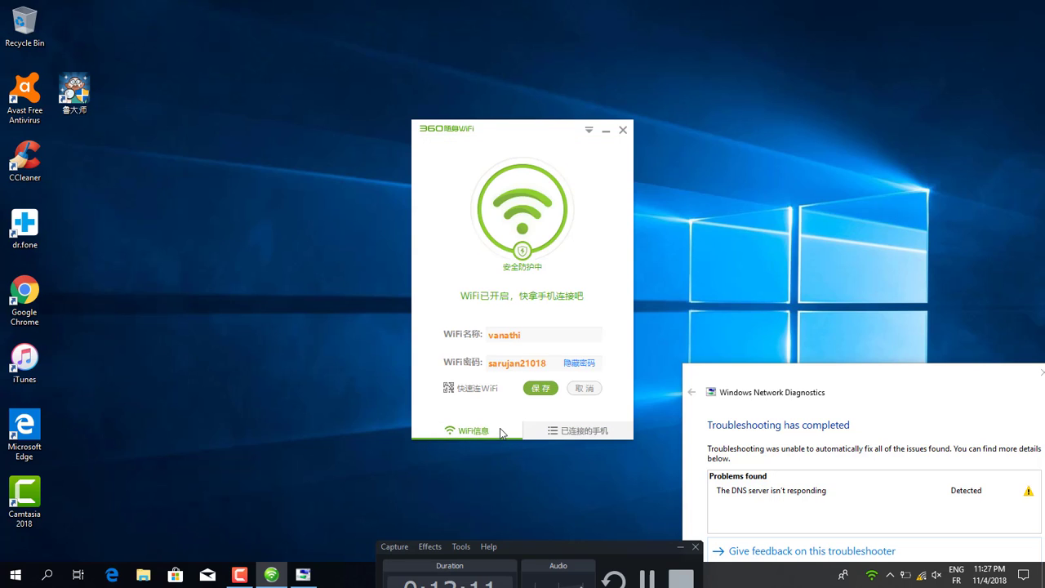
{"action": "left_click", "coordinate": [595, 430]}
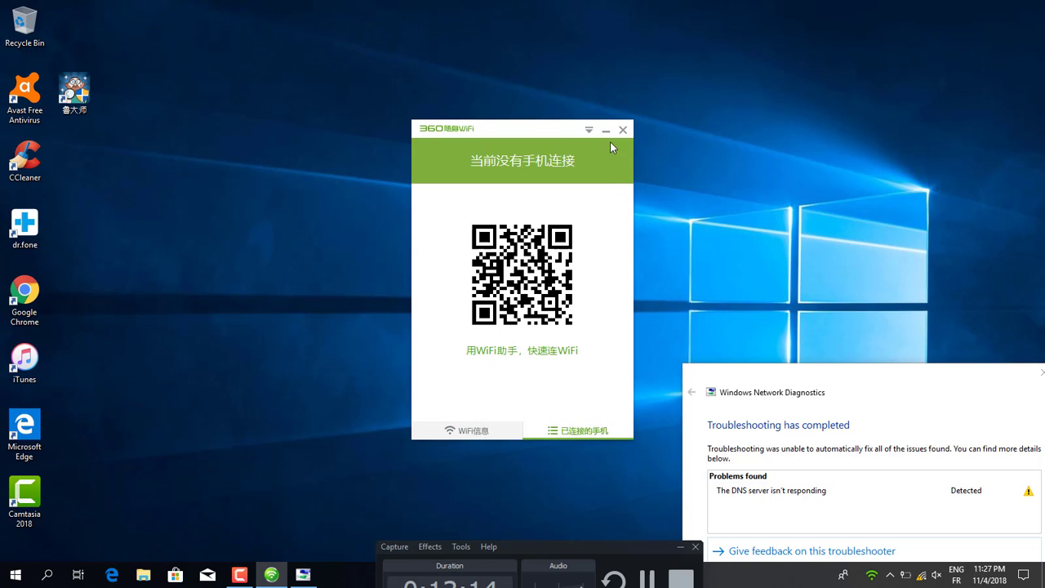
{"action": "left_click", "coordinate": [588, 131]}
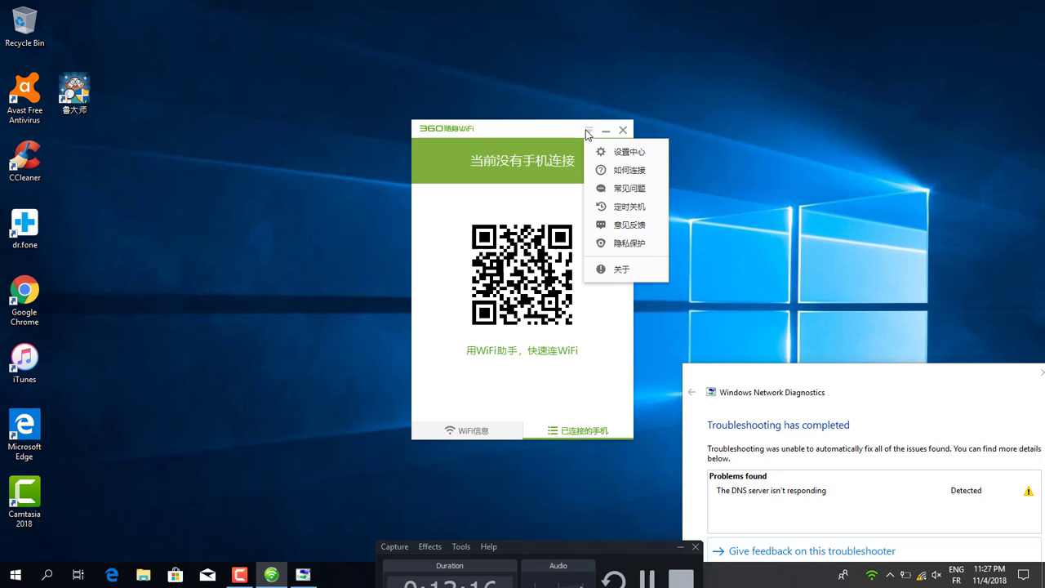
{"action": "left_click", "coordinate": [619, 153]}
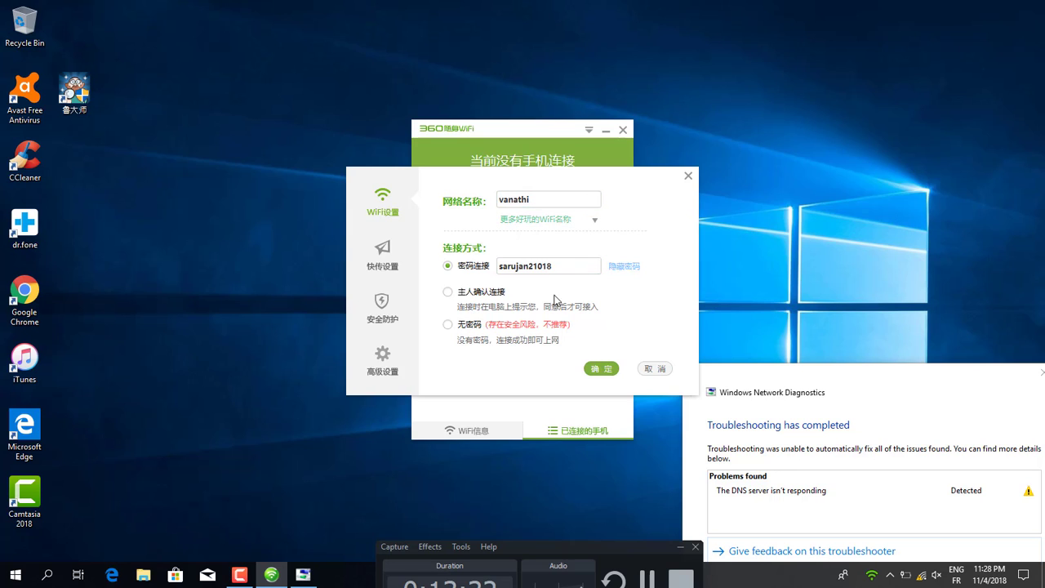
{"action": "left_click", "coordinate": [382, 256]}
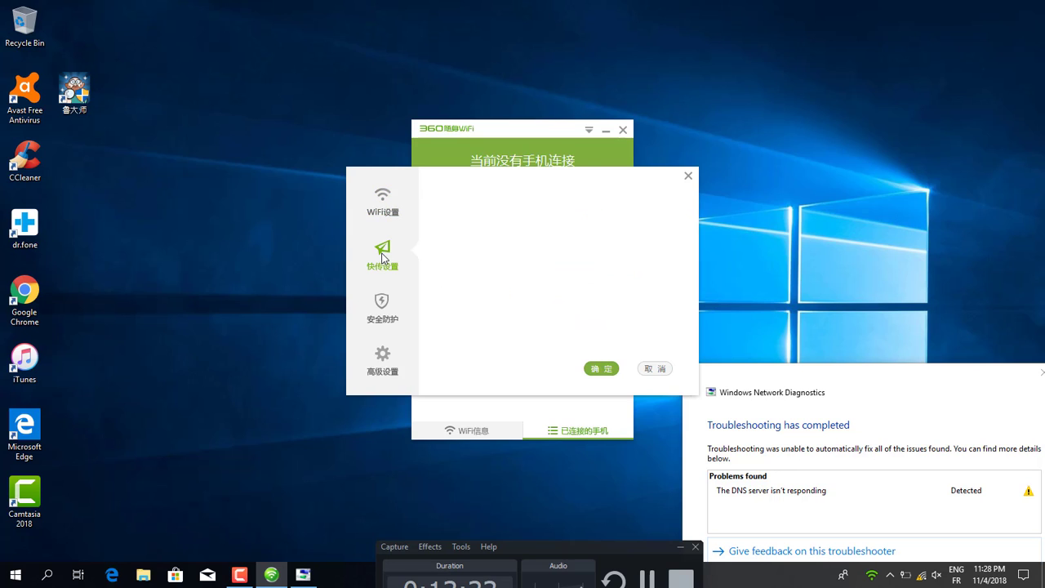
{"action": "left_click", "coordinate": [383, 309]}
{"action": "left_click", "coordinate": [385, 359]}
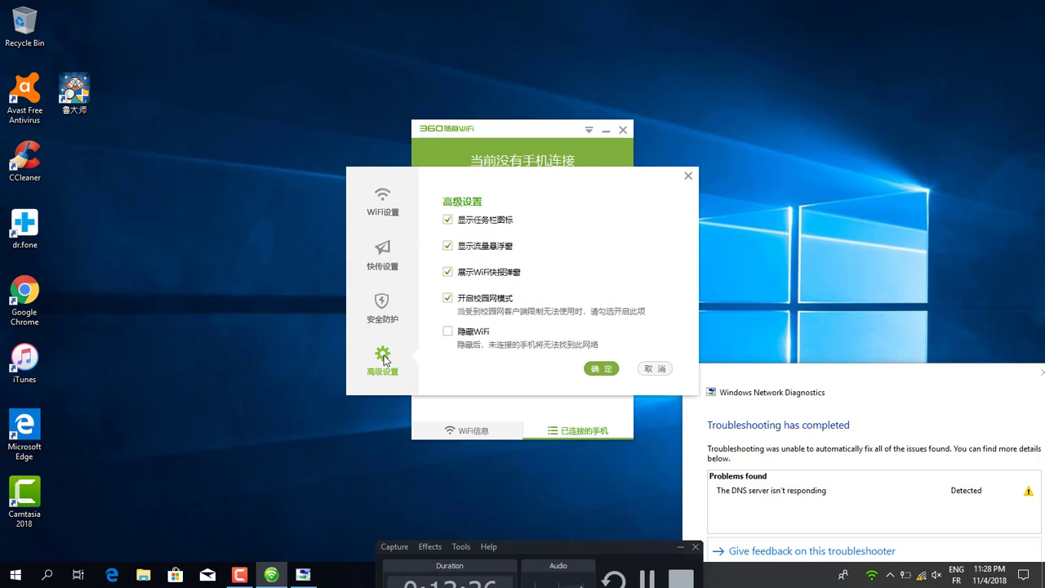
{"action": "left_click", "coordinate": [688, 176]}
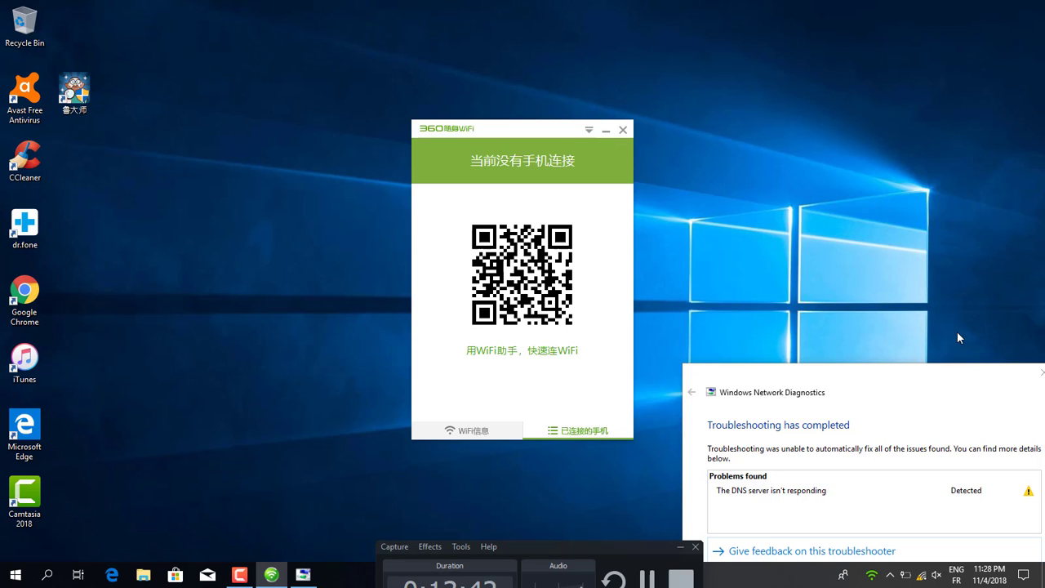
Close network diagnostics and look over the list of available Wi-Fi networks
{"action": "left_click", "coordinate": [1042, 373]}
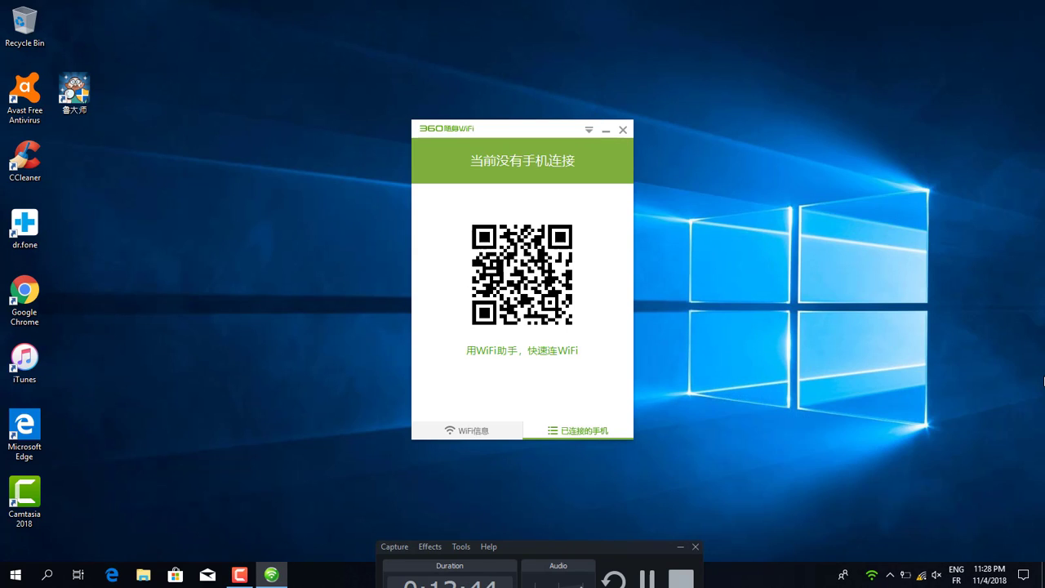
{"action": "left_click", "coordinate": [921, 576]}
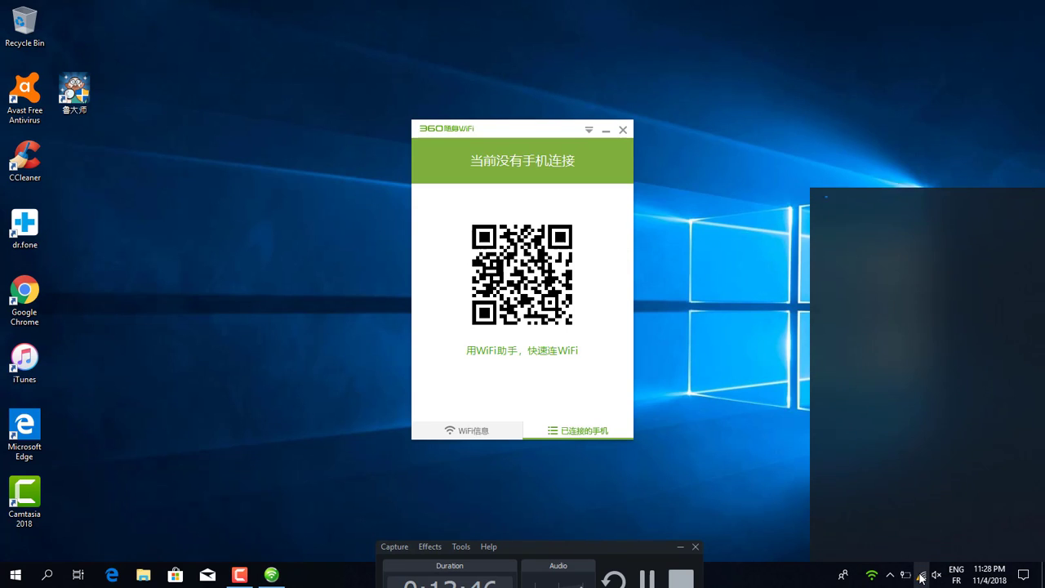
{"action": "left_click", "coordinate": [773, 331]}
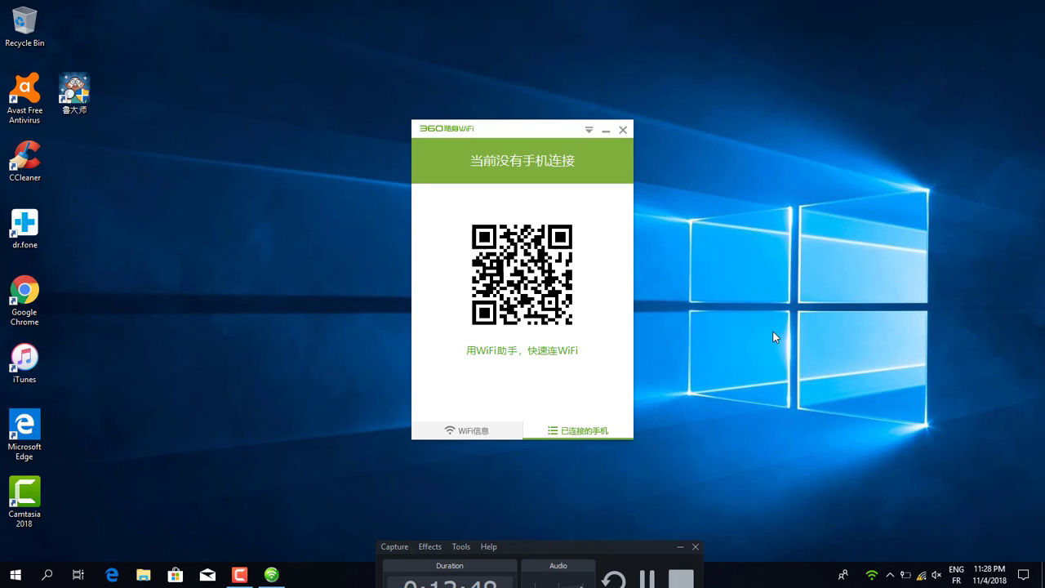
Bring 360 WiFi forward and show the WiFi信息 page with the vanathi network name and password
{"action": "left_click", "coordinate": [871, 576]}
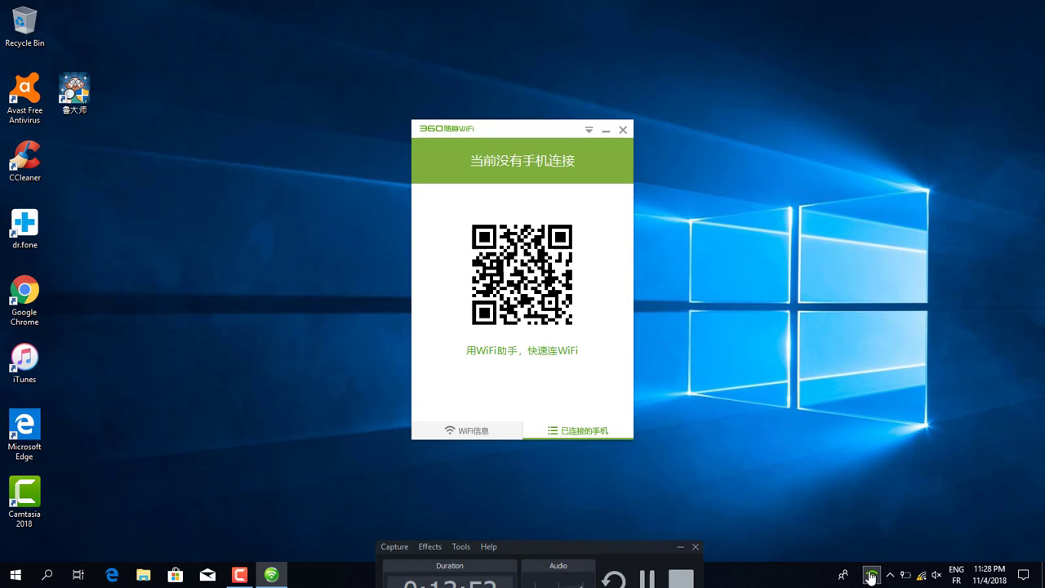
{"action": "left_click", "coordinate": [503, 435]}
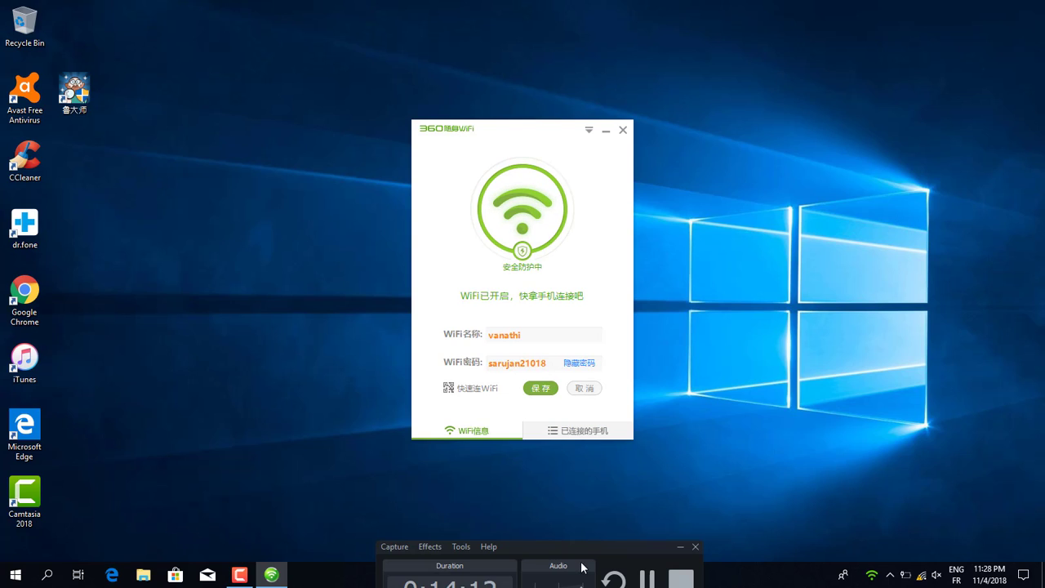
{"action": "left_click_drag", "start_coordinate": [595, 541], "coordinate": [609, 530]}
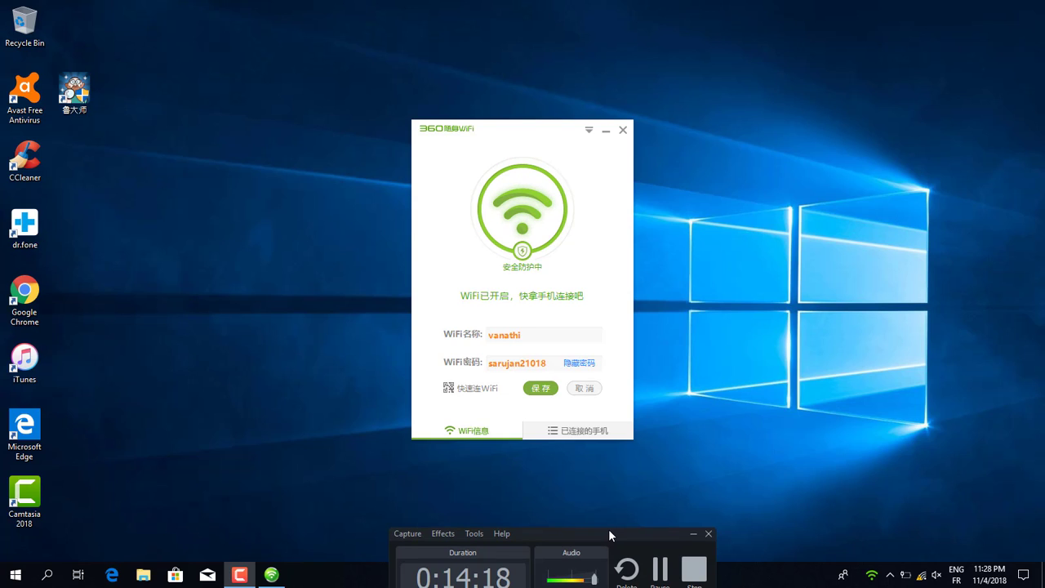